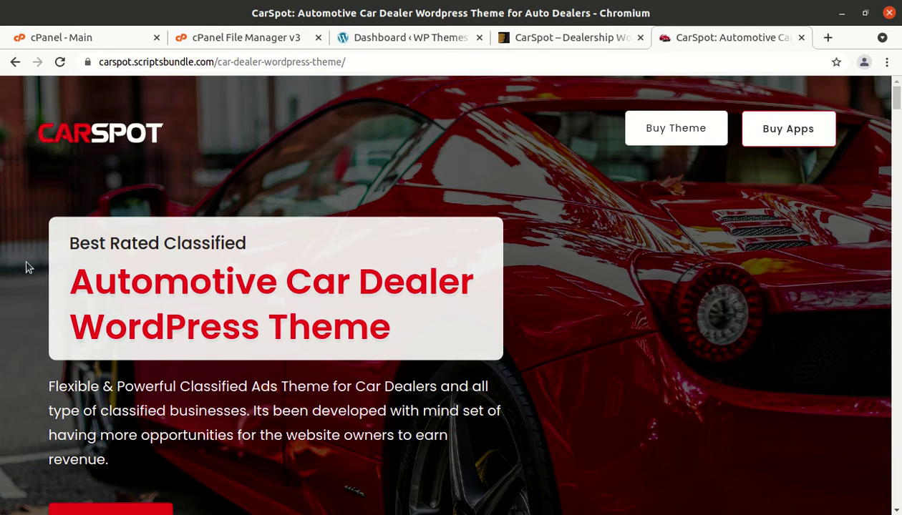
- Review the CarSpot landing page's introduction and the "6 In 1 Classified Wordpress Theme" heading
{"action": "scroll", "coordinate": [26, 267], "scroll_direction": "down", "scroll_amount": 1}
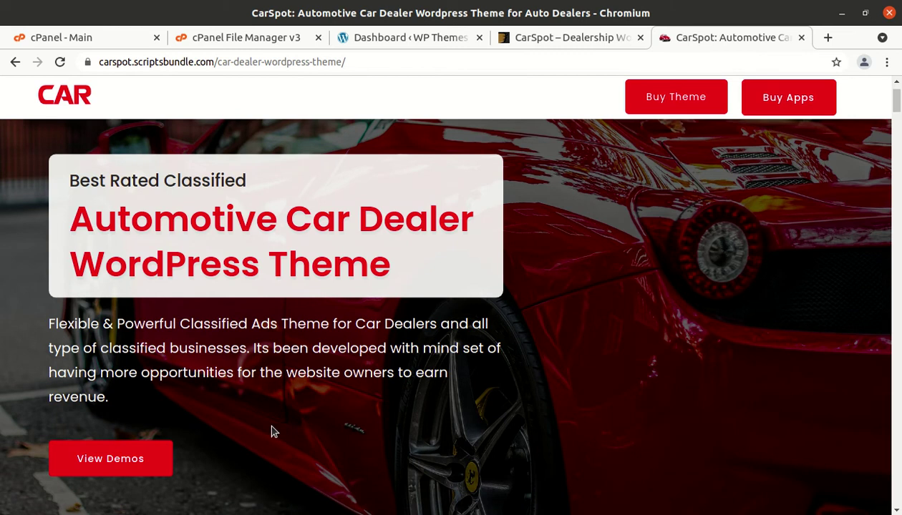
{"action": "scroll", "coordinate": [261, 426], "scroll_direction": "down", "scroll_amount": 1}
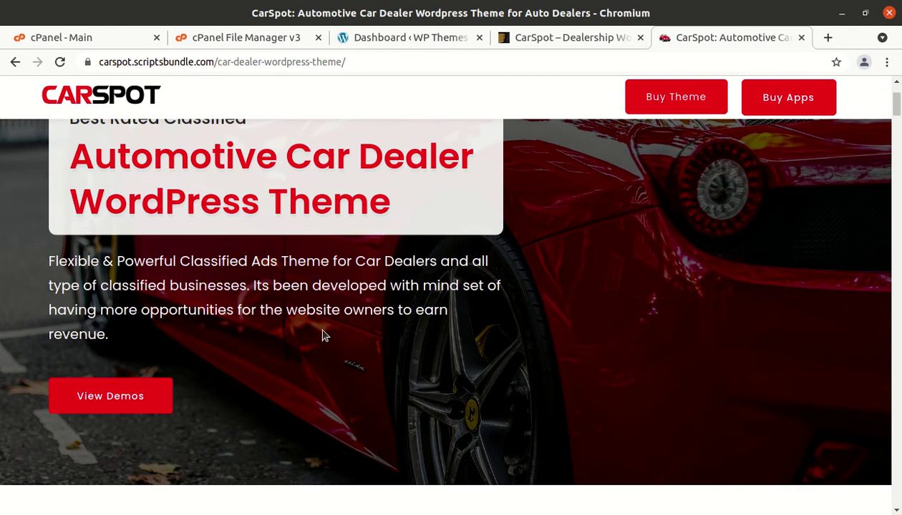
{"action": "scroll", "coordinate": [294, 333], "scroll_direction": "down", "scroll_amount": 2}
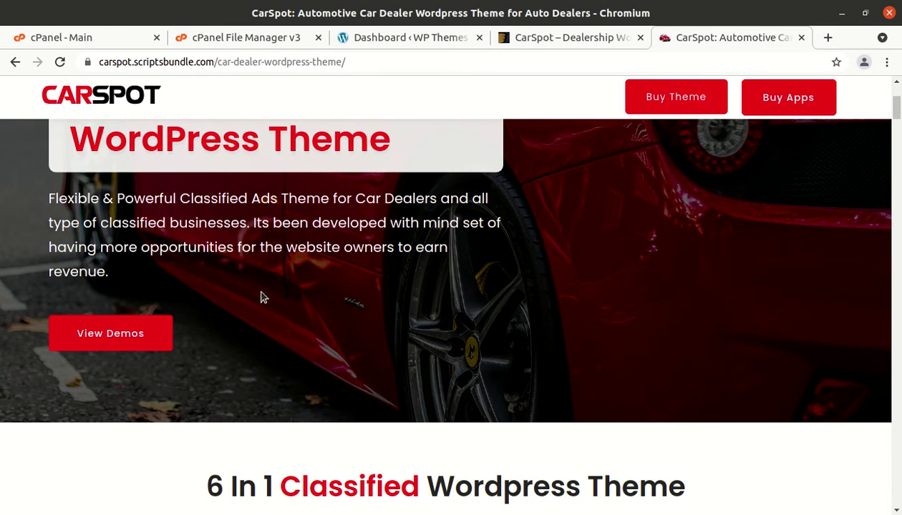
{"action": "scroll", "coordinate": [263, 297], "scroll_direction": "down", "scroll_amount": 4}
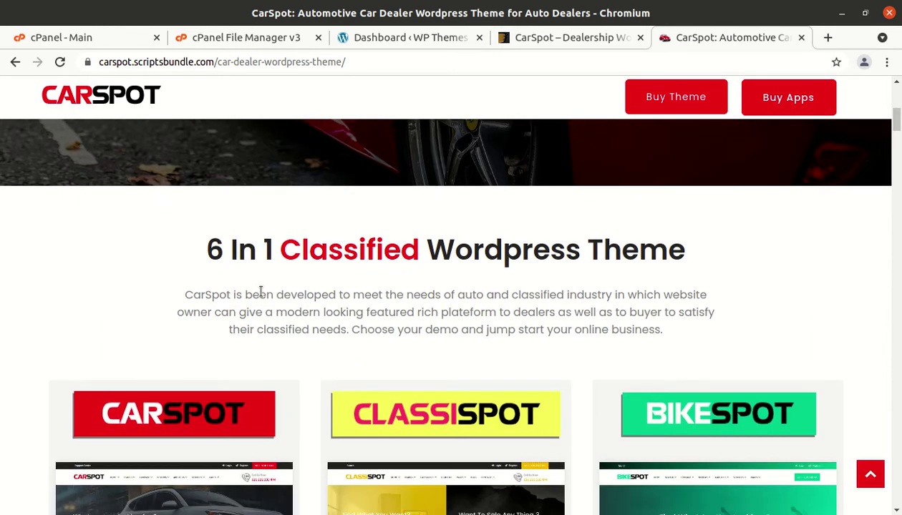
{"action": "left_click_drag", "start_coordinate": [201, 242], "coordinate": [669, 240]}
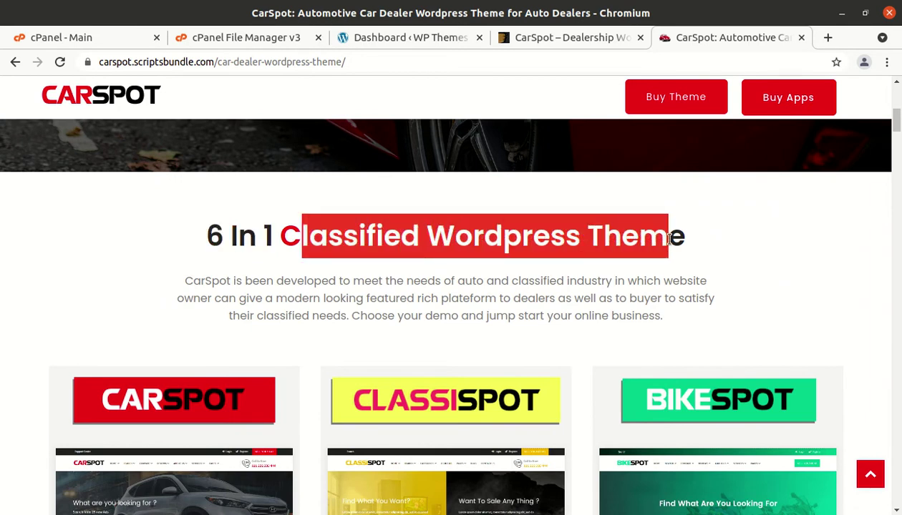
{"action": "left_click", "coordinate": [768, 252]}
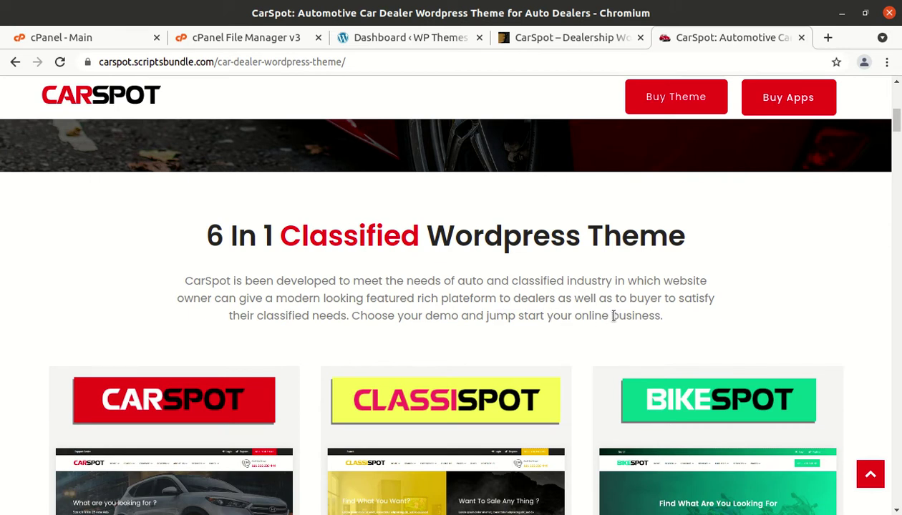
- Examine the six demo previews on the CarSpot landing page, from CarSpot and ClassiSpot to RepairSpot and ShopSpot
{"action": "scroll", "coordinate": [465, 342], "scroll_direction": "down", "scroll_amount": 3}
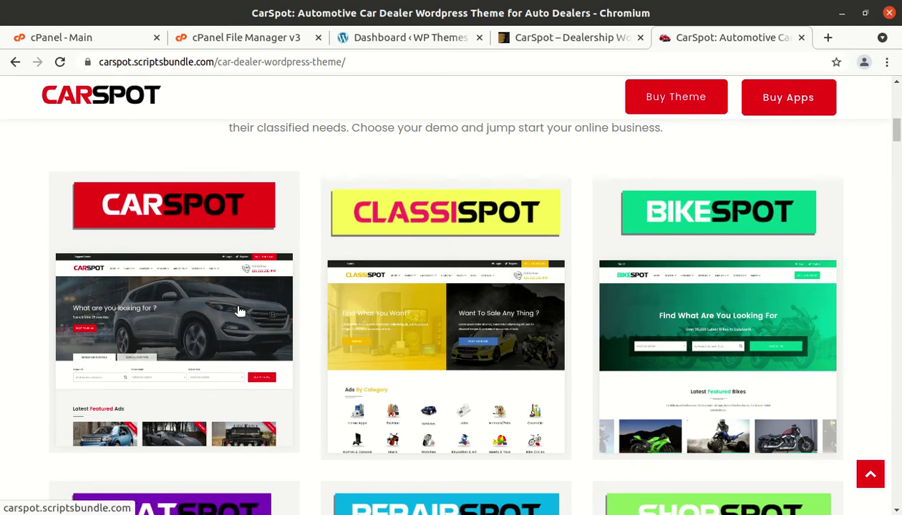
{"action": "scroll", "coordinate": [688, 278], "scroll_direction": "down", "scroll_amount": 2}
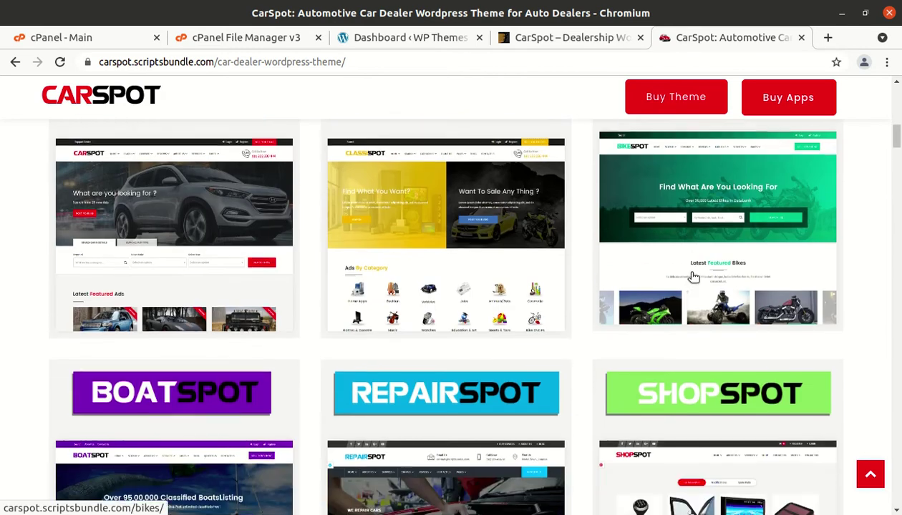
{"action": "scroll", "coordinate": [355, 262], "scroll_direction": "down", "scroll_amount": 2}
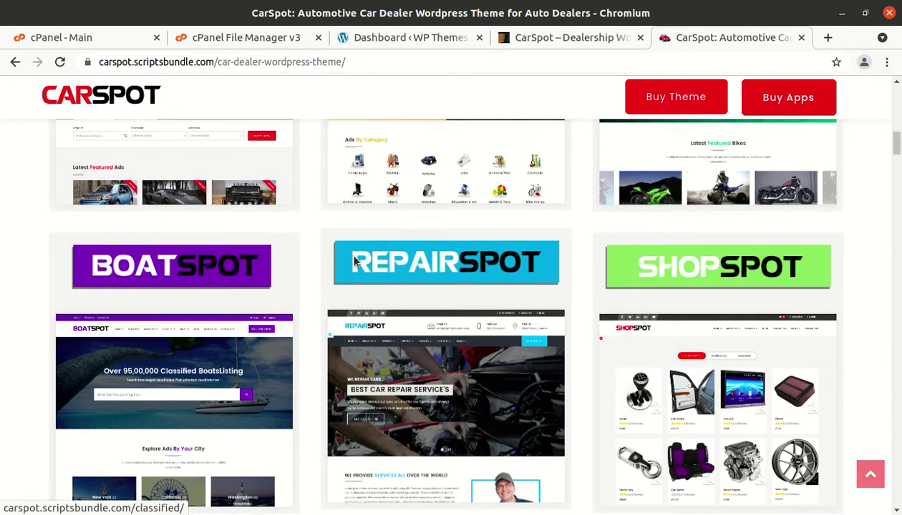
{"action": "scroll", "coordinate": [355, 262], "scroll_direction": "down", "scroll_amount": 3}
{"action": "scroll", "coordinate": [357, 255], "scroll_direction": "up", "scroll_amount": 2}
{"action": "scroll", "coordinate": [356, 258], "scroll_direction": "down", "scroll_amount": 2}
{"action": "scroll", "coordinate": [355, 260], "scroll_direction": "down", "scroll_amount": 1}
{"action": "scroll", "coordinate": [355, 261], "scroll_direction": "up", "scroll_amount": 4}
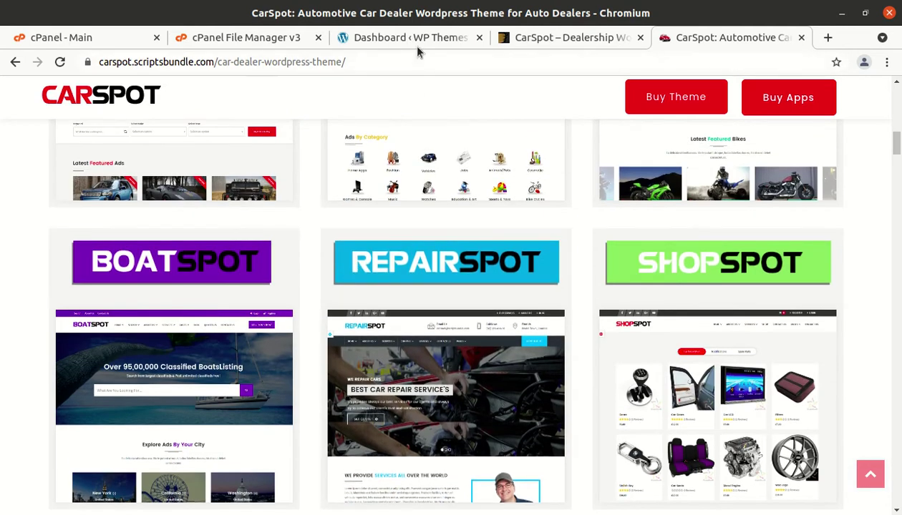
- Switch to the theme's ThemeForest page and check its title, purchase options and author details
{"action": "left_click", "coordinate": [527, 39]}
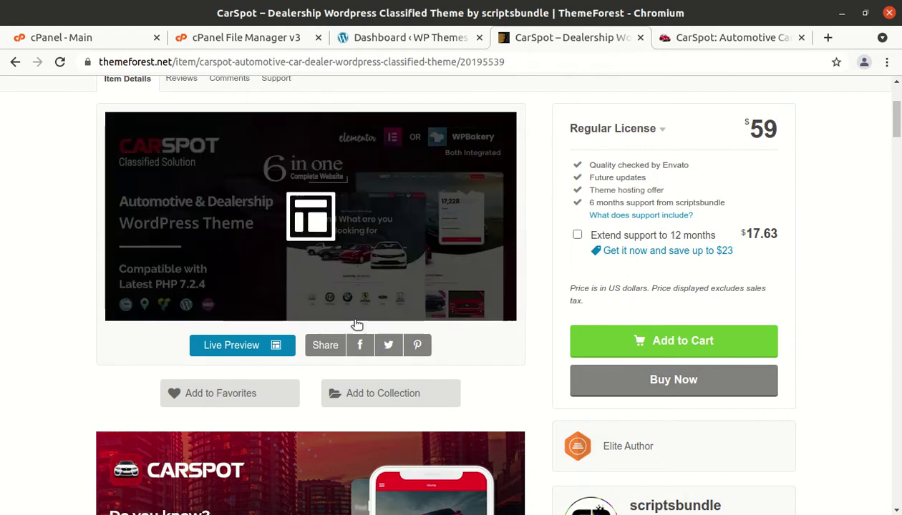
{"action": "scroll", "coordinate": [373, 288], "scroll_direction": "up", "scroll_amount": 3}
{"action": "left_click_drag", "start_coordinate": [96, 227], "coordinate": [398, 228]}
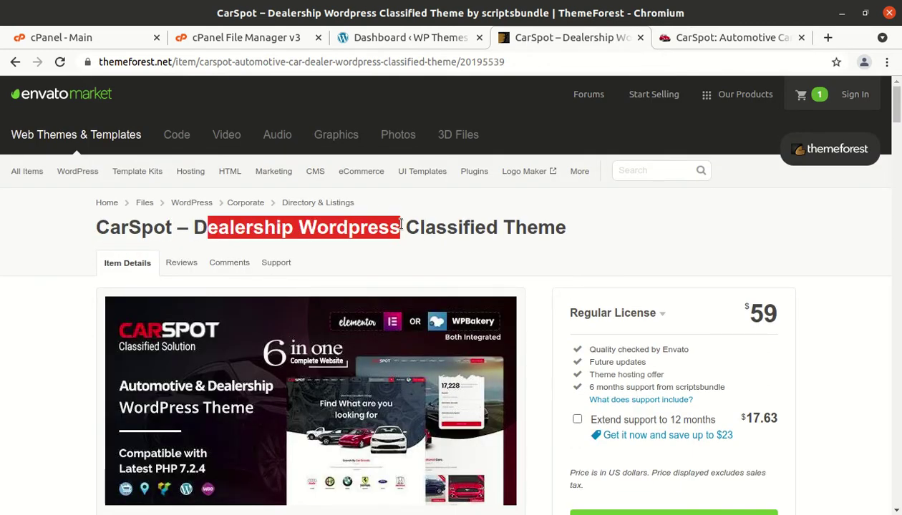
{"action": "scroll", "coordinate": [597, 227], "scroll_direction": "down", "scroll_amount": 3}
{"action": "scroll", "coordinate": [599, 229], "scroll_direction": "down", "scroll_amount": 6}
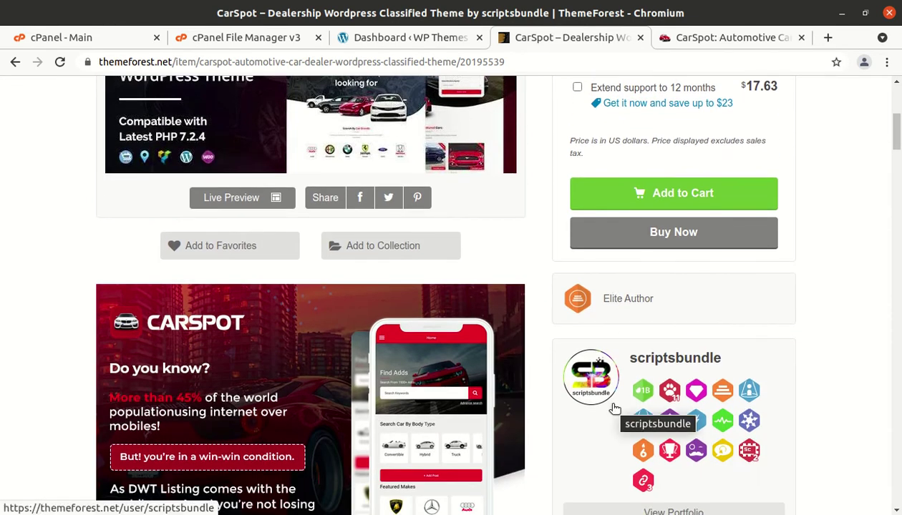
{"action": "left_click_drag", "start_coordinate": [741, 357], "coordinate": [600, 305]}
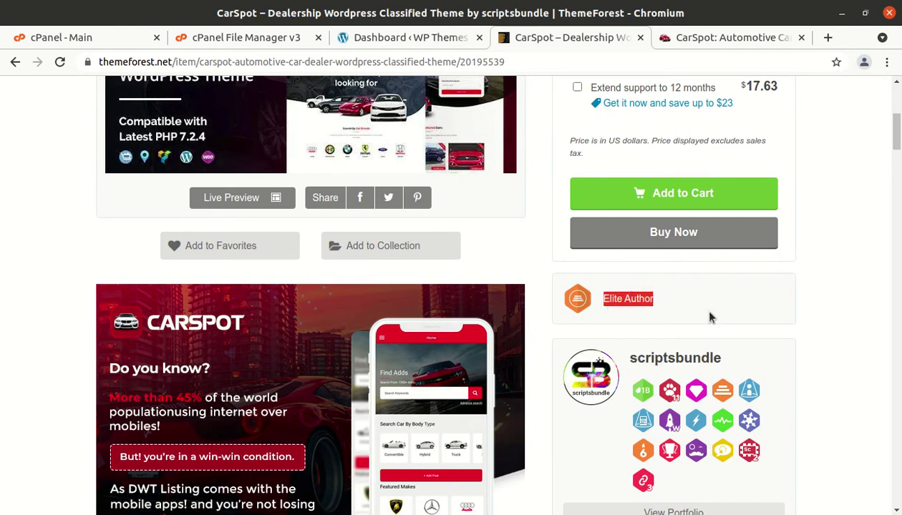
- Check the ThemeForest item's sales, comments, rating, publication date and last update date, then return to the page's beginning
{"action": "scroll", "coordinate": [678, 343], "scroll_direction": "down", "scroll_amount": 1}
{"action": "scroll", "coordinate": [678, 343], "scroll_direction": "down", "scroll_amount": 2}
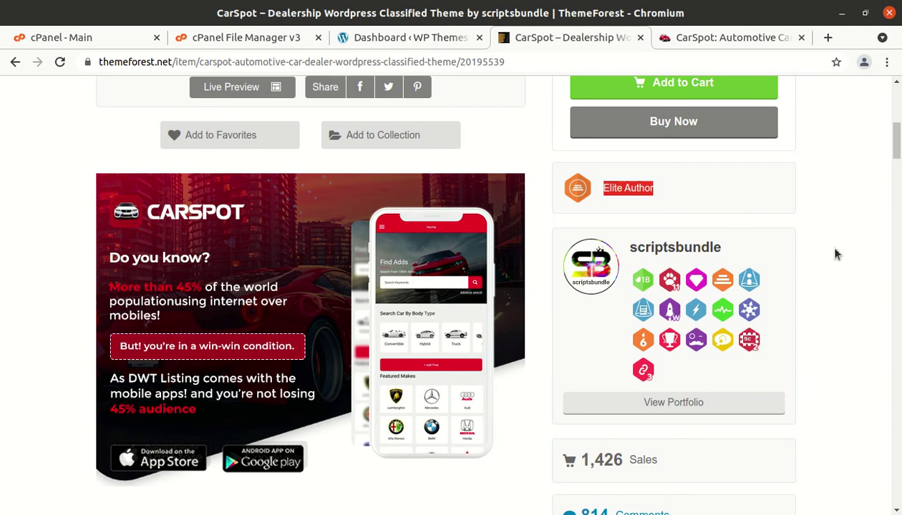
{"action": "scroll", "coordinate": [835, 254], "scroll_direction": "down", "scroll_amount": 3}
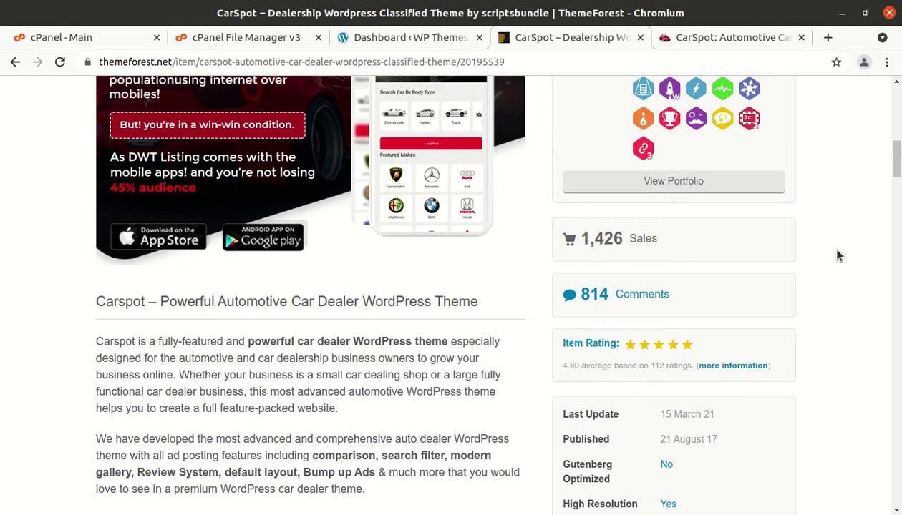
{"action": "scroll", "coordinate": [790, 433], "scroll_direction": "down", "scroll_amount": 2}
{"action": "left_click_drag", "start_coordinate": [717, 330], "coordinate": [650, 328]}
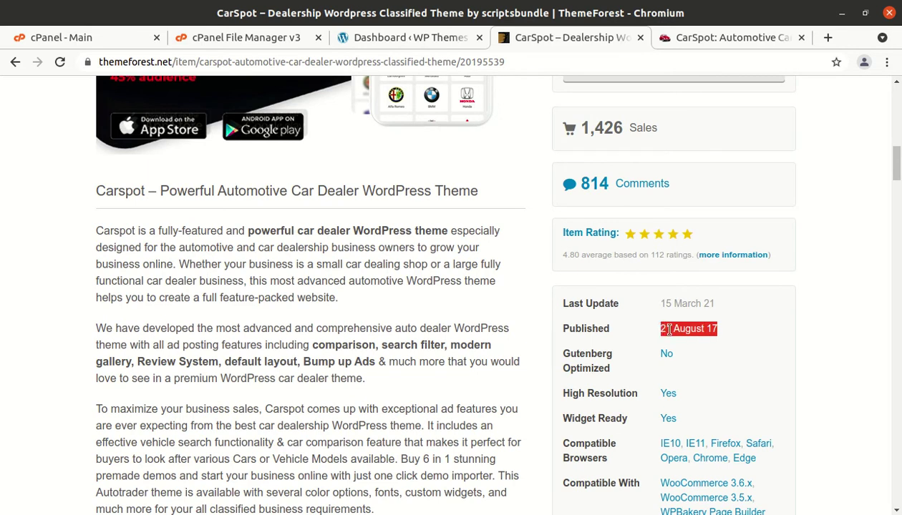
{"action": "left_click_drag", "start_coordinate": [716, 303], "coordinate": [654, 305]}
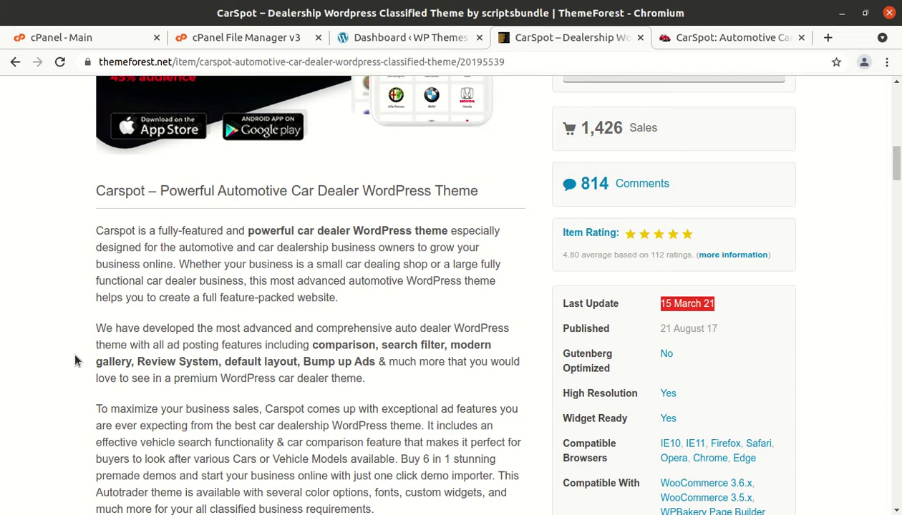
{"action": "scroll", "coordinate": [465, 344], "scroll_direction": "up", "scroll_amount": 3}
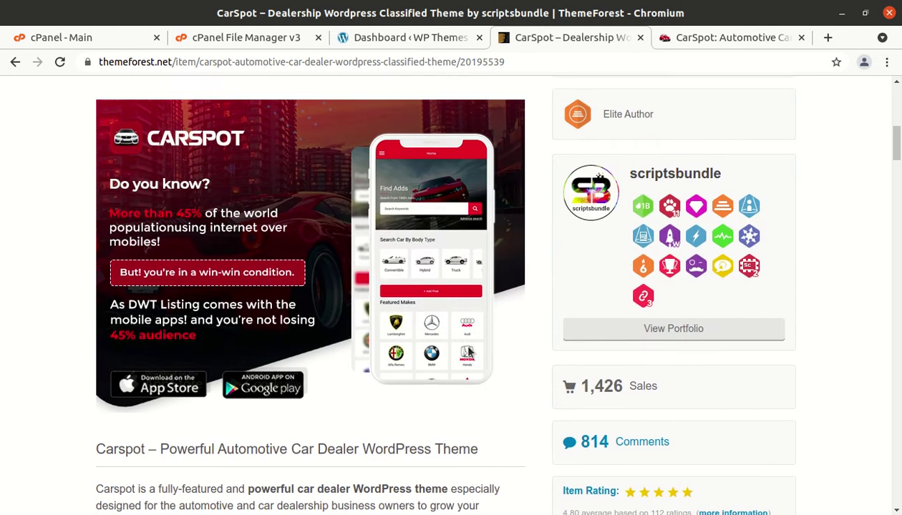
{"action": "scroll", "coordinate": [469, 352], "scroll_direction": "up", "scroll_amount": 6}
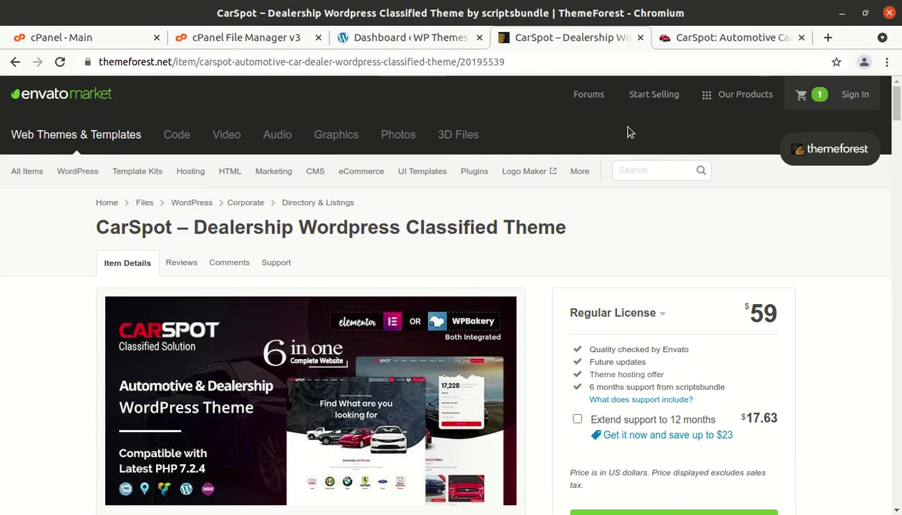
- Return to the CarSpot landing page and open the CarSpot and ClassiSpot demos in new browser tabs
{"action": "left_click", "coordinate": [678, 43]}
{"action": "scroll", "coordinate": [401, 394], "scroll_direction": "up", "scroll_amount": 5}
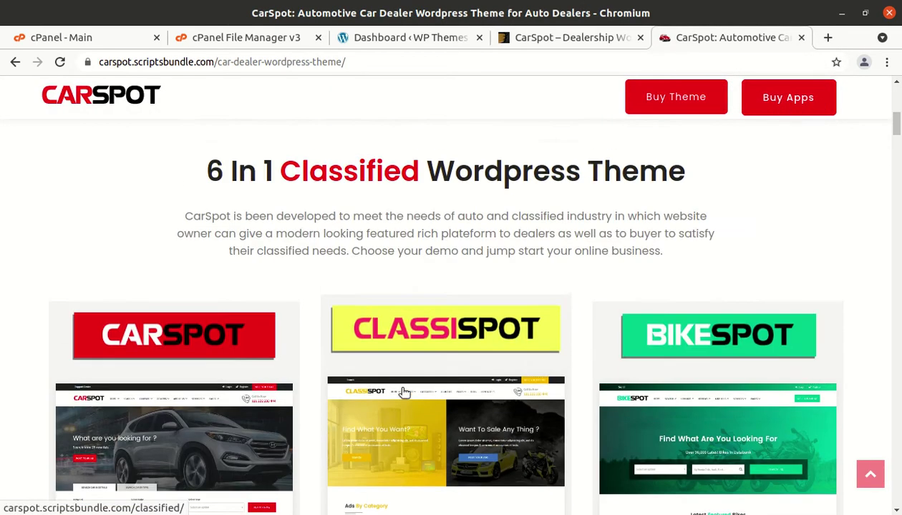
{"action": "scroll", "coordinate": [387, 383], "scroll_direction": "down", "scroll_amount": 3}
{"action": "scroll", "coordinate": [390, 390], "scroll_direction": "up", "scroll_amount": 1}
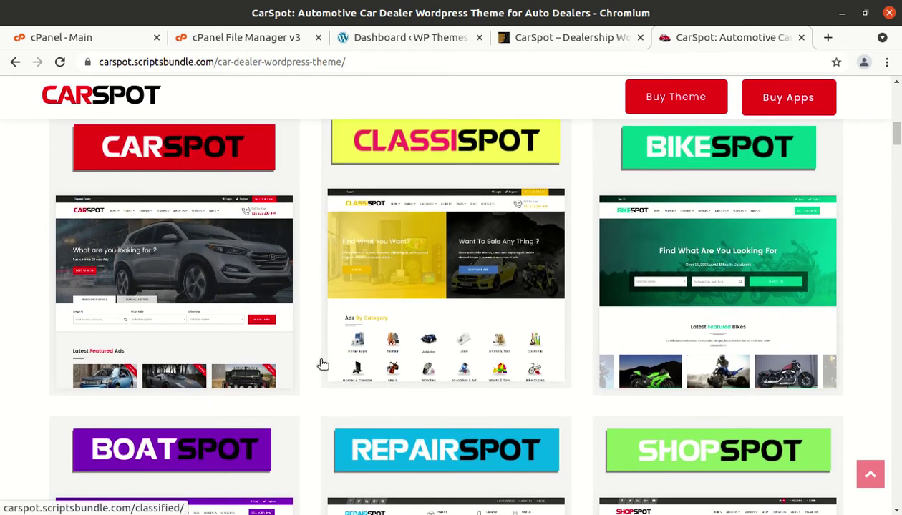
{"action": "middle_click", "coordinate": [179, 302]}
{"action": "middle_click", "coordinate": [465, 304]}
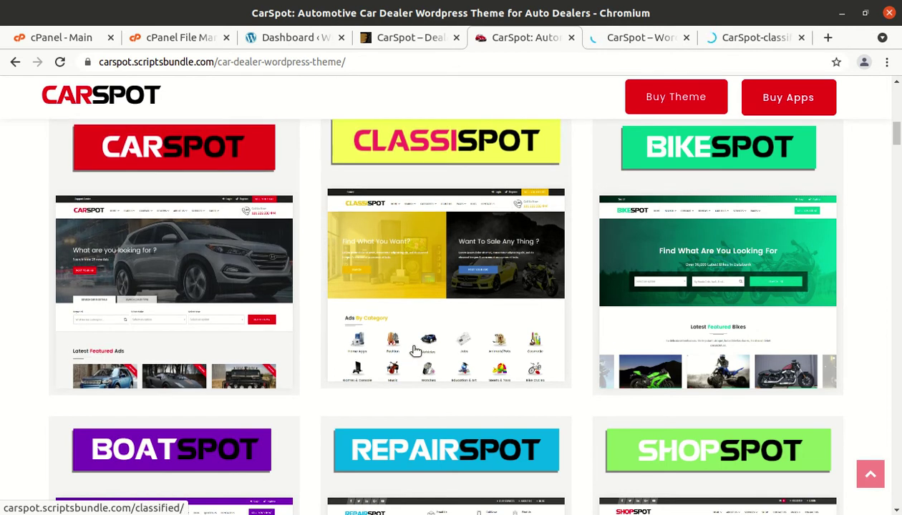
- View the CarSpot demo's home page and examine its hero banner and car search form
{"action": "left_click", "coordinate": [616, 41]}
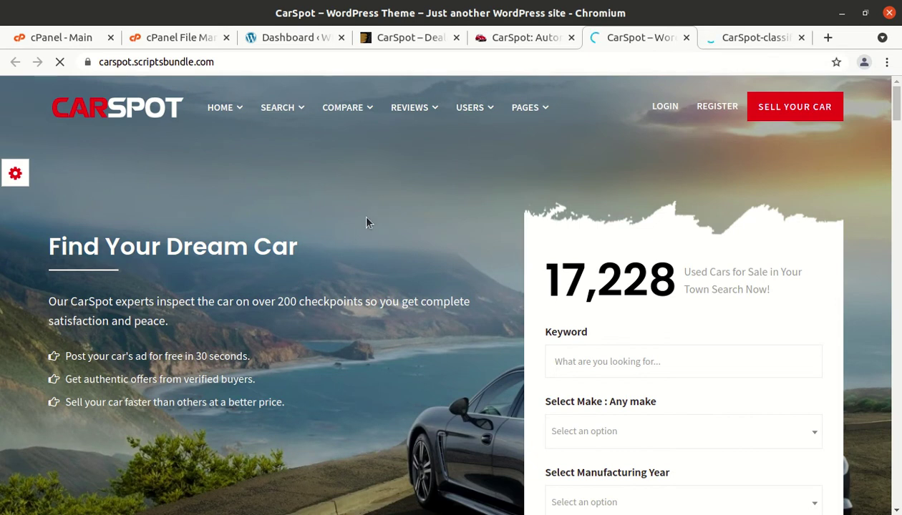
{"action": "scroll", "coordinate": [334, 267], "scroll_direction": "down", "scroll_amount": 2}
{"action": "scroll", "coordinate": [265, 304], "scroll_direction": "down", "scroll_amount": 3}
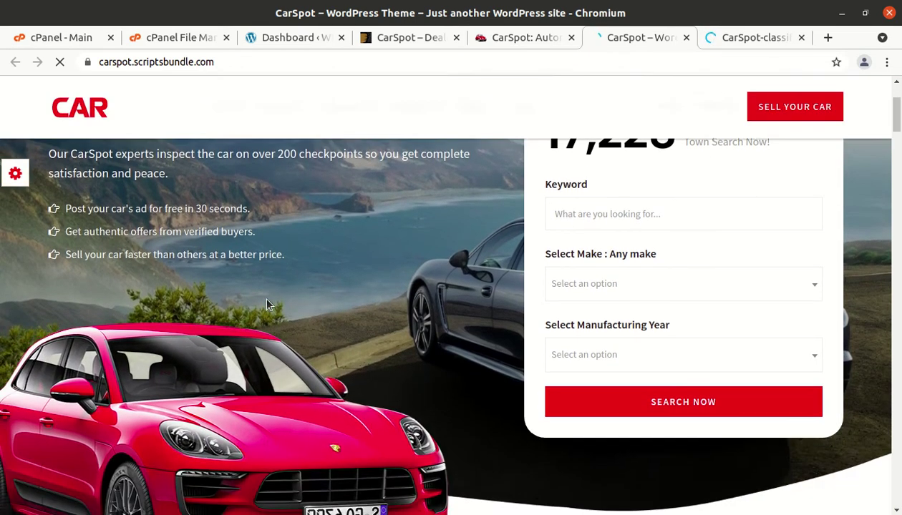
{"action": "scroll", "coordinate": [267, 304], "scroll_direction": "down", "scroll_amount": 2}
{"action": "scroll", "coordinate": [511, 335], "scroll_direction": "up", "scroll_amount": 5}
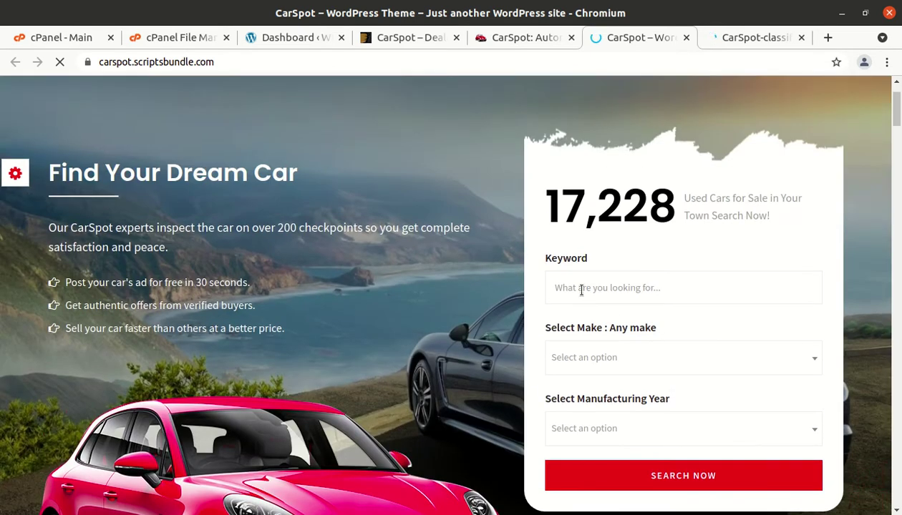
{"action": "left_click", "coordinate": [565, 367]}
{"action": "left_click", "coordinate": [456, 296]}
{"action": "scroll", "coordinate": [850, 277], "scroll_direction": "down", "scroll_amount": 2}
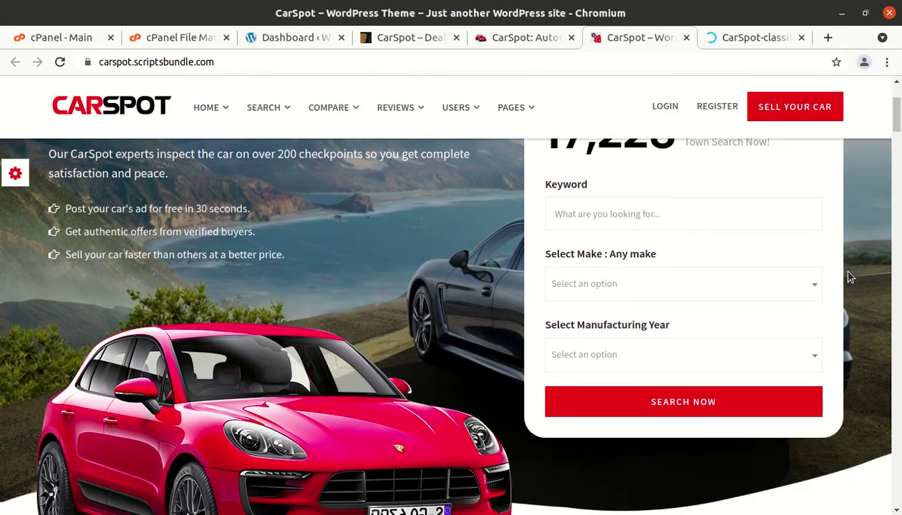
- Look through the Latest Featured Cars listings on the CarSpot demo and return to the search form
{"action": "scroll", "coordinate": [480, 304], "scroll_direction": "down", "scroll_amount": 10}
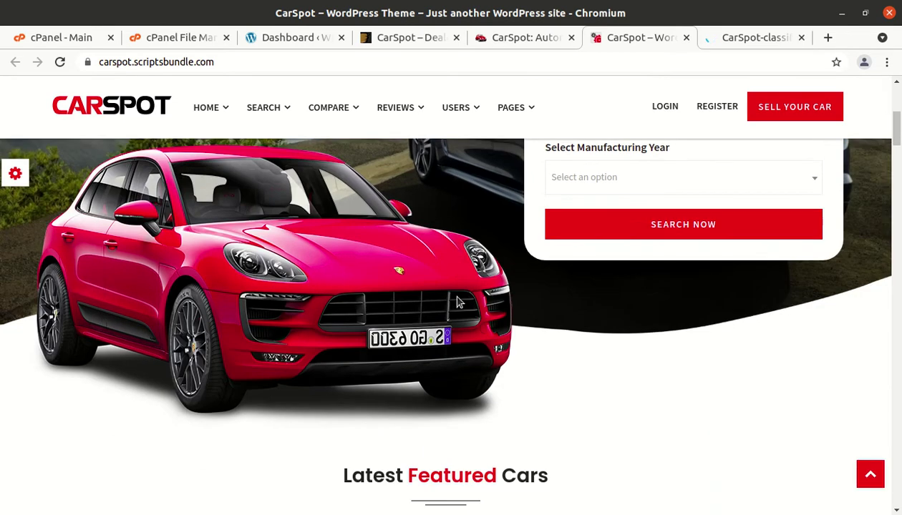
{"action": "scroll", "coordinate": [286, 347], "scroll_direction": "down", "scroll_amount": 7}
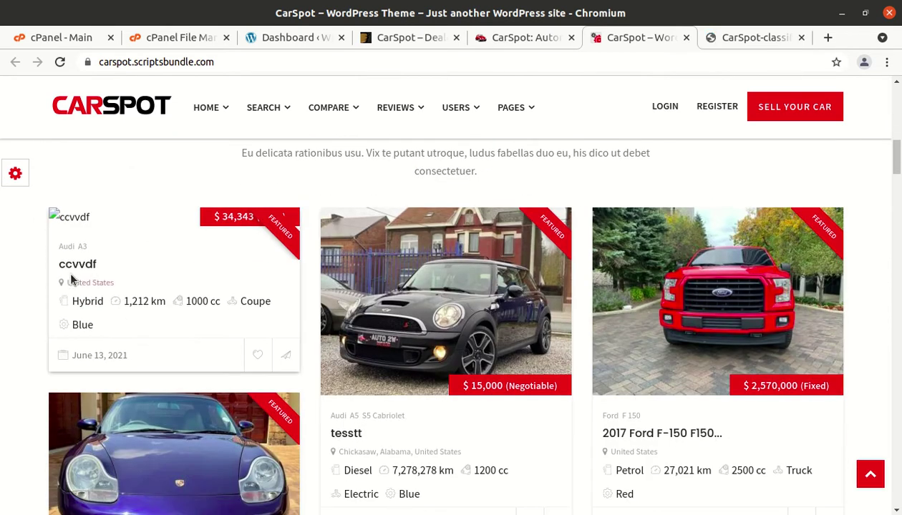
{"action": "scroll", "coordinate": [572, 300], "scroll_direction": "down", "scroll_amount": 2}
{"action": "scroll", "coordinate": [572, 300], "scroll_direction": "down", "scroll_amount": 10}
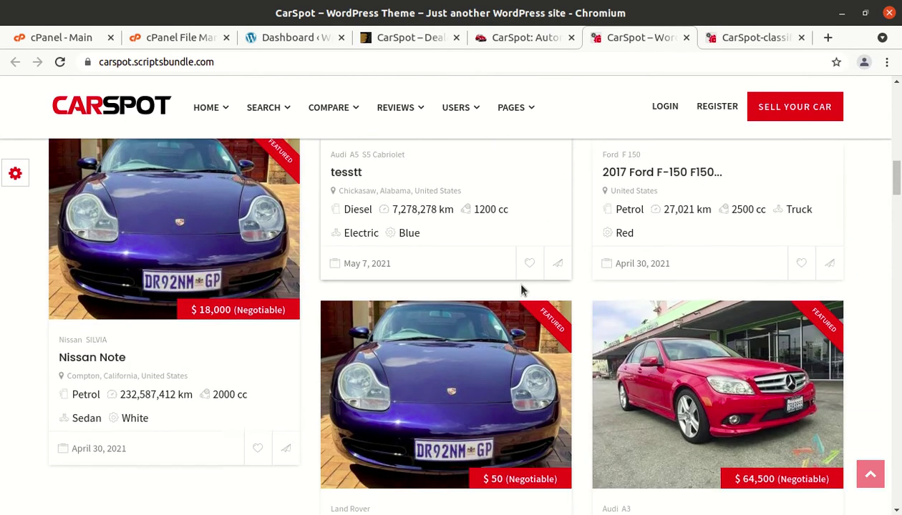
{"action": "scroll", "coordinate": [456, 296], "scroll_direction": "down", "scroll_amount": 4}
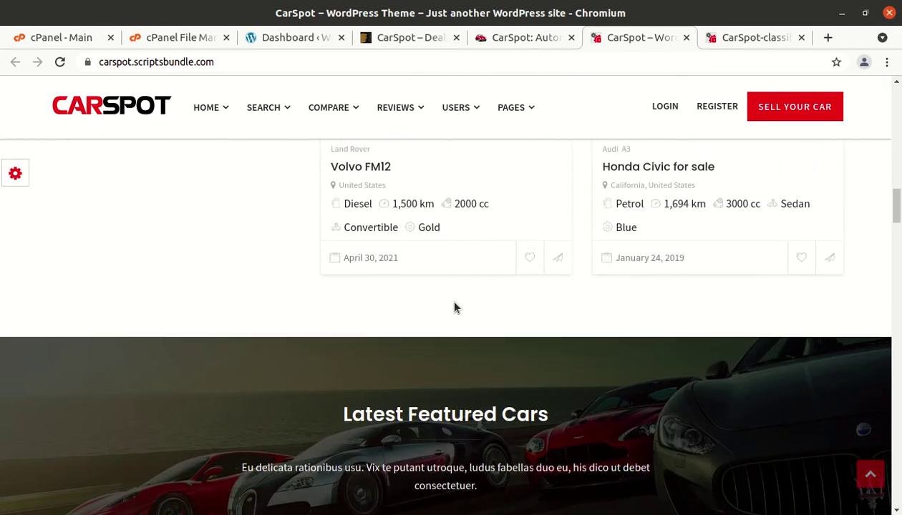
{"action": "scroll", "coordinate": [453, 306], "scroll_direction": "up", "scroll_amount": 14}
{"action": "scroll", "coordinate": [457, 306], "scroll_direction": "up", "scroll_amount": 15}
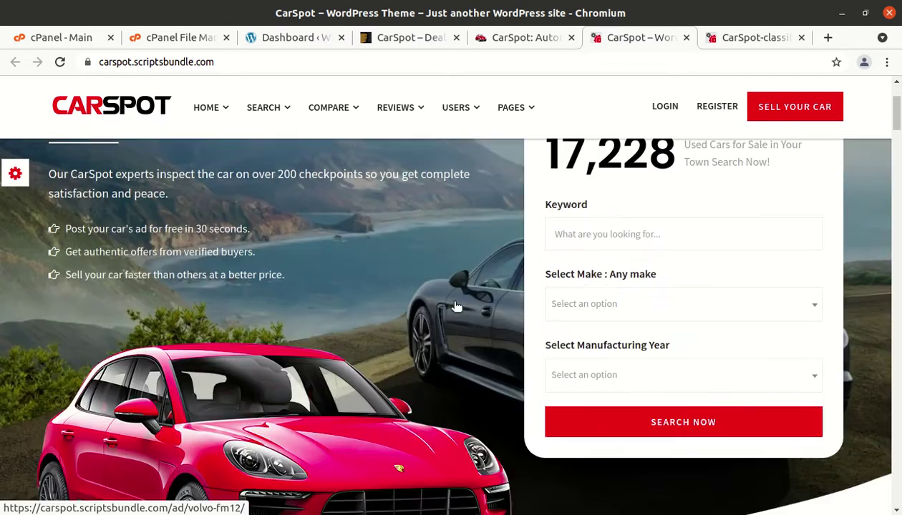
- View the ClassiSpot demo and examine its hero banner, Ads By Category section and classified listings
{"action": "left_click", "coordinate": [736, 39]}
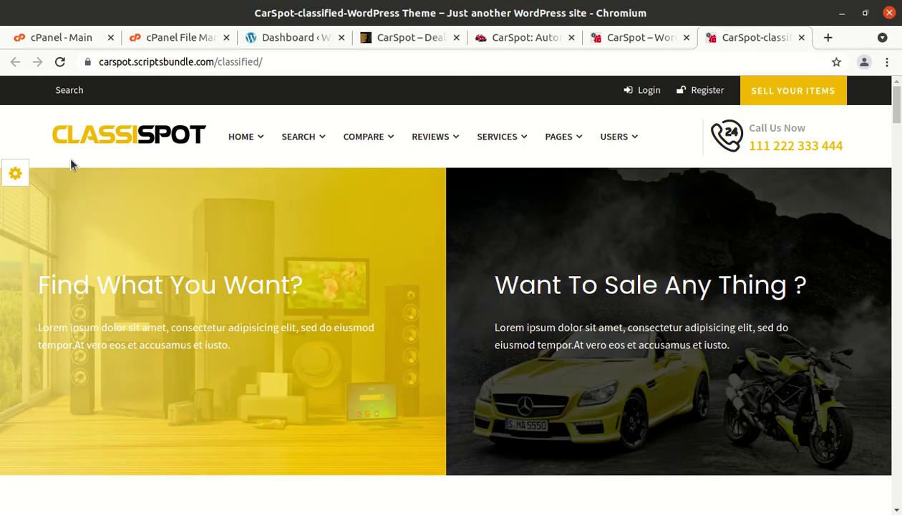
{"action": "scroll", "coordinate": [644, 201], "scroll_direction": "down", "scroll_amount": 6}
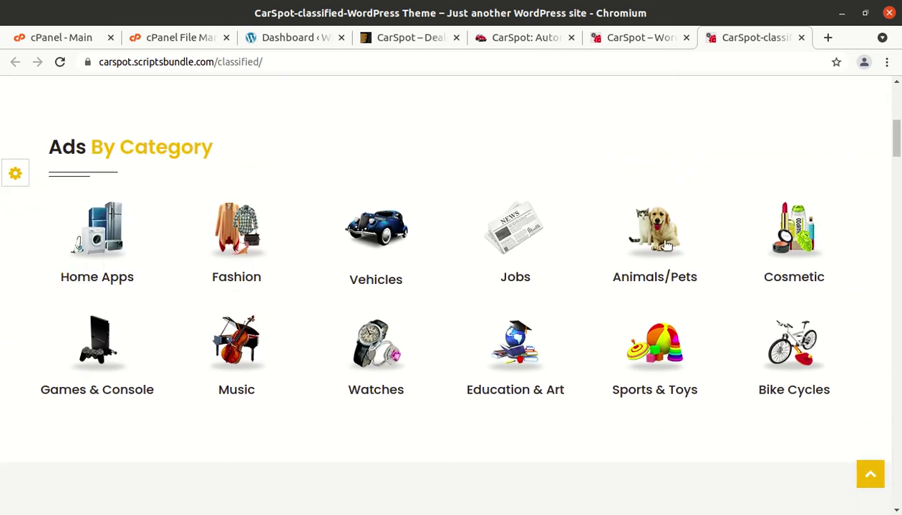
{"action": "scroll", "coordinate": [684, 247], "scroll_direction": "down", "scroll_amount": 5}
{"action": "scroll", "coordinate": [684, 248], "scroll_direction": "down", "scroll_amount": 5}
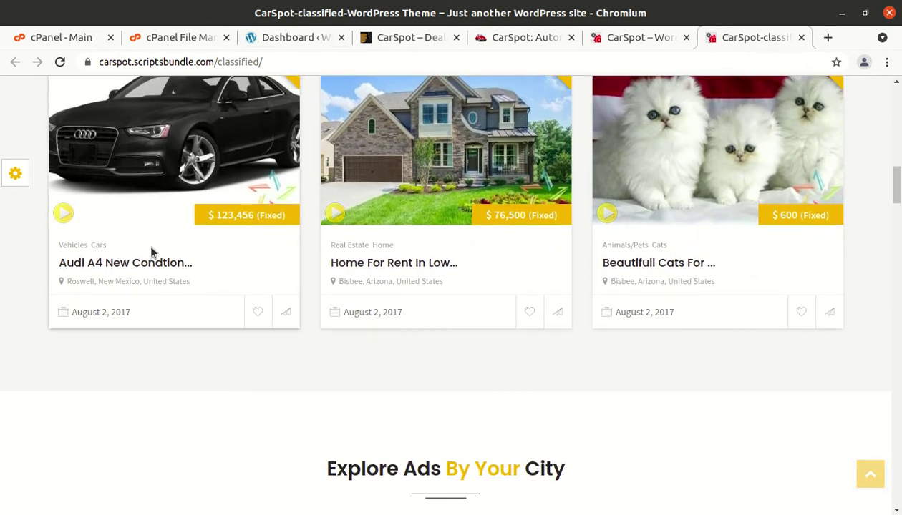
- View the ClassiSpot demo's Explore Ads By Your City, Latest Featured Ads and Ads By Category sections
{"action": "scroll", "coordinate": [151, 252], "scroll_direction": "down", "scroll_amount": 5}
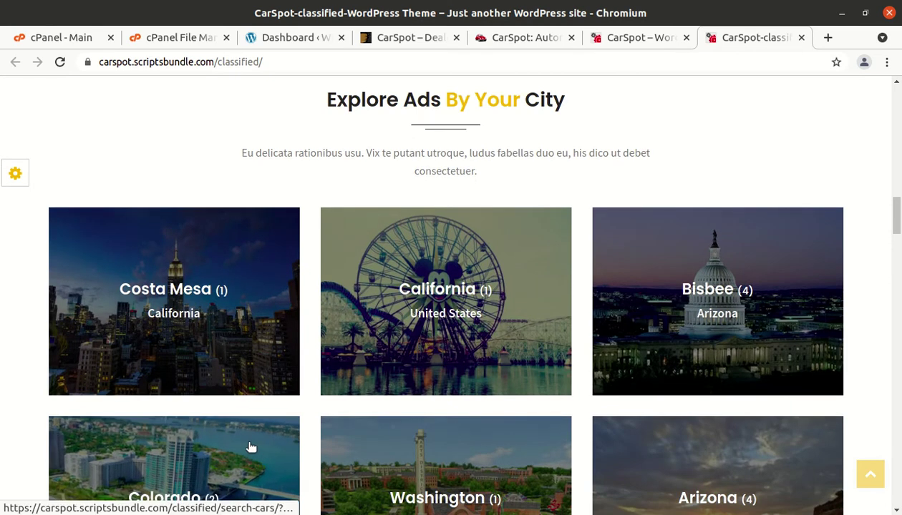
{"action": "scroll", "coordinate": [249, 440], "scroll_direction": "up", "scroll_amount": 8}
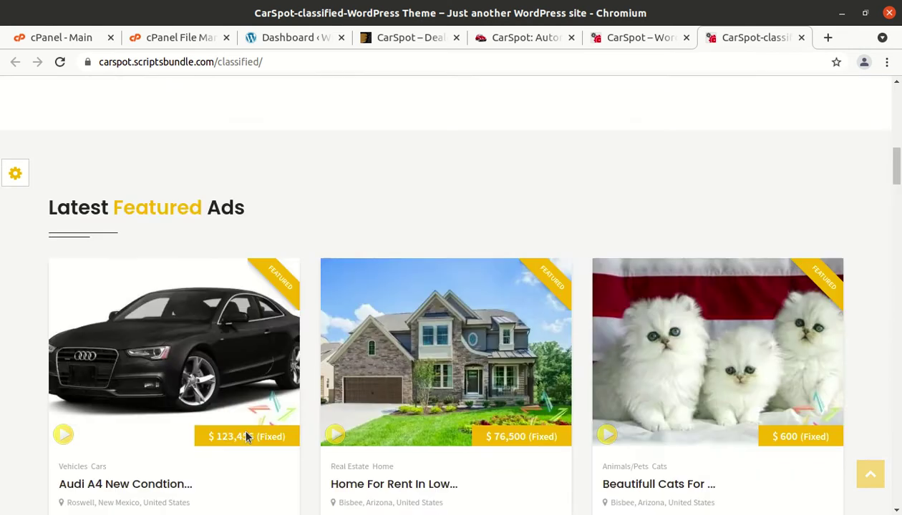
{"action": "scroll", "coordinate": [245, 432], "scroll_direction": "up", "scroll_amount": 4}
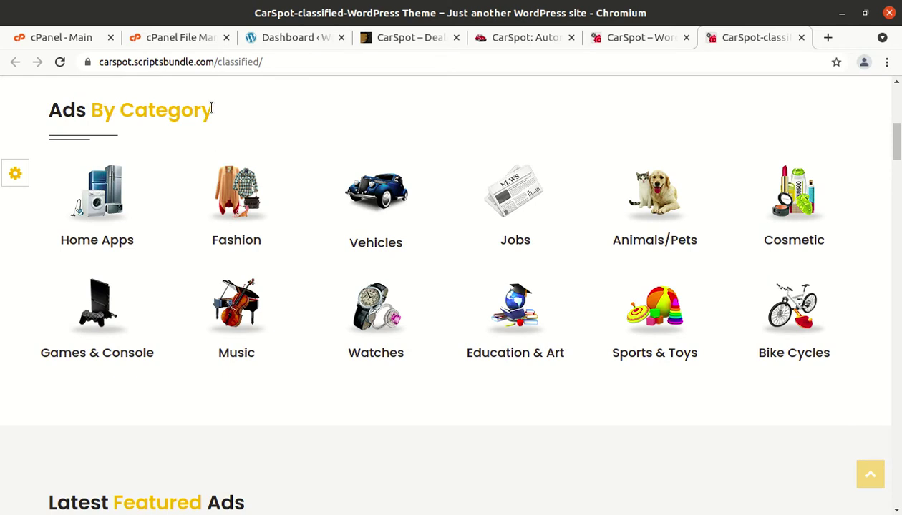
- Switch to the WordPress dashboard and look over its welcome area, site status and activity widgets
{"action": "left_click", "coordinate": [286, 38]}
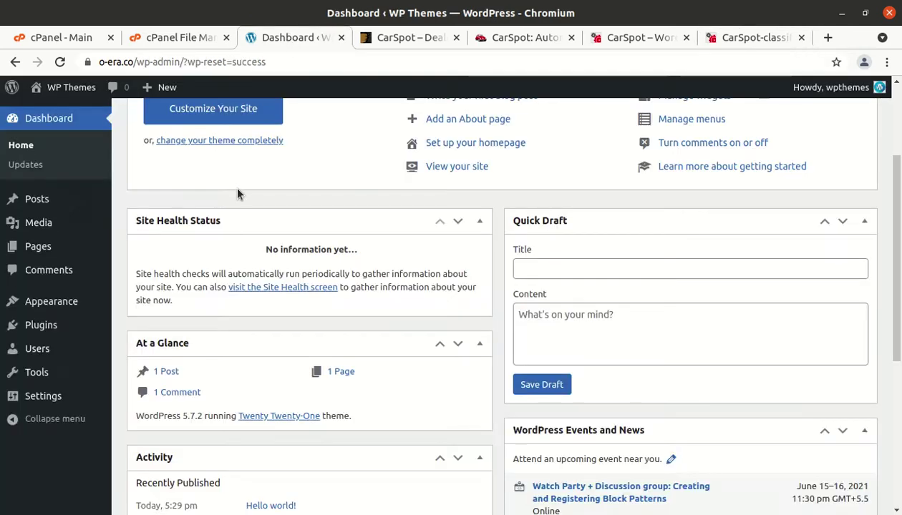
{"action": "scroll", "coordinate": [236, 189], "scroll_direction": "up", "scroll_amount": 2}
{"action": "scroll", "coordinate": [237, 188], "scroll_direction": "down", "scroll_amount": 4}
{"action": "scroll", "coordinate": [237, 188], "scroll_direction": "down", "scroll_amount": 1}
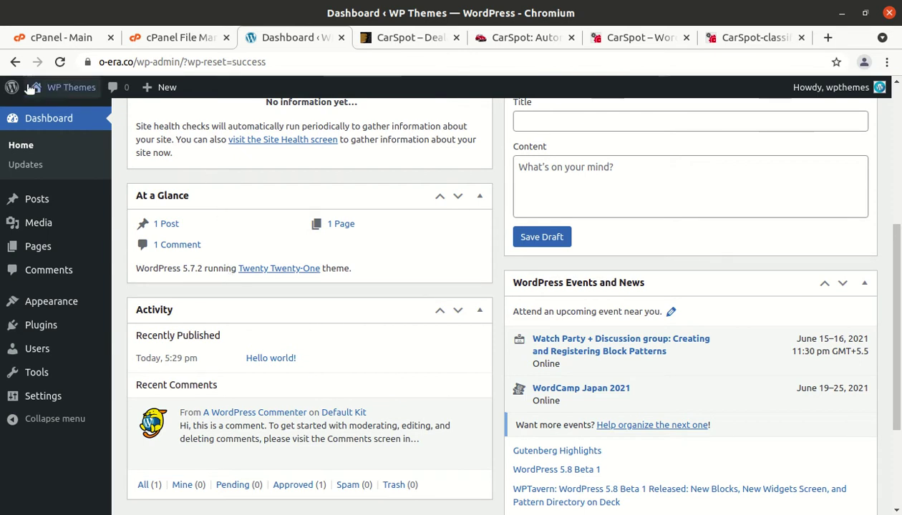
- Review the carspot_v2.3.1 package in the file manager: the Licensing folder, carspot.zip, carspot-child.zip and Documentation.zip, and hide the window
{"action": "key", "text": "alt+Tab"}
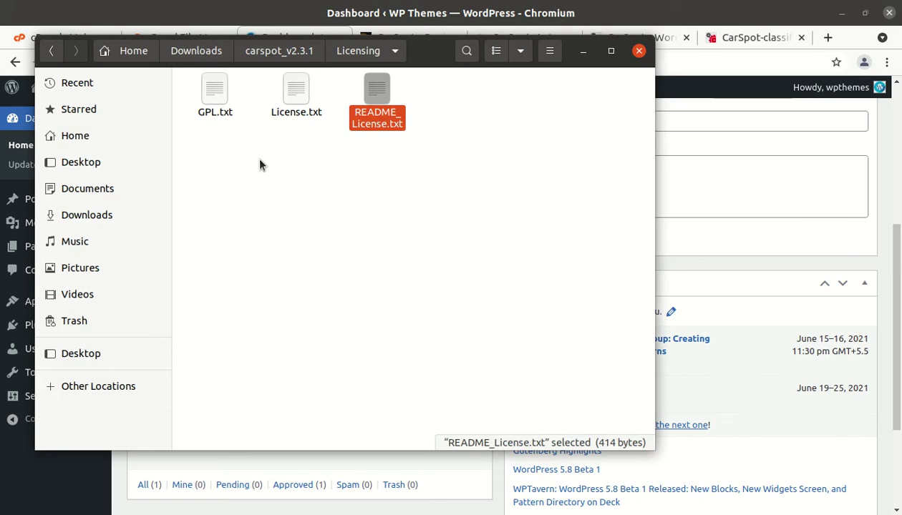
{"action": "left_click", "coordinate": [262, 53]}
{"action": "left_click", "coordinate": [231, 150]}
{"action": "left_click", "coordinate": [213, 88]}
{"action": "left_click", "coordinate": [280, 104]}
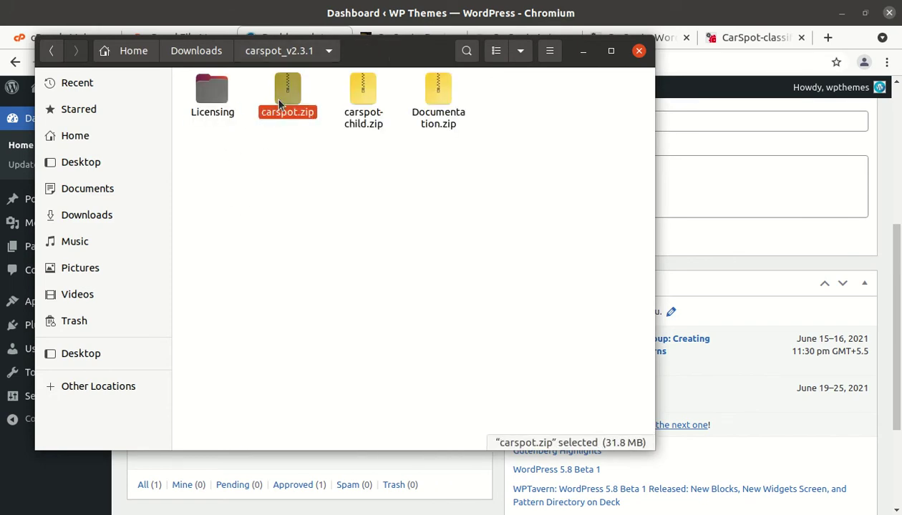
{"action": "left_click", "coordinate": [363, 89]}
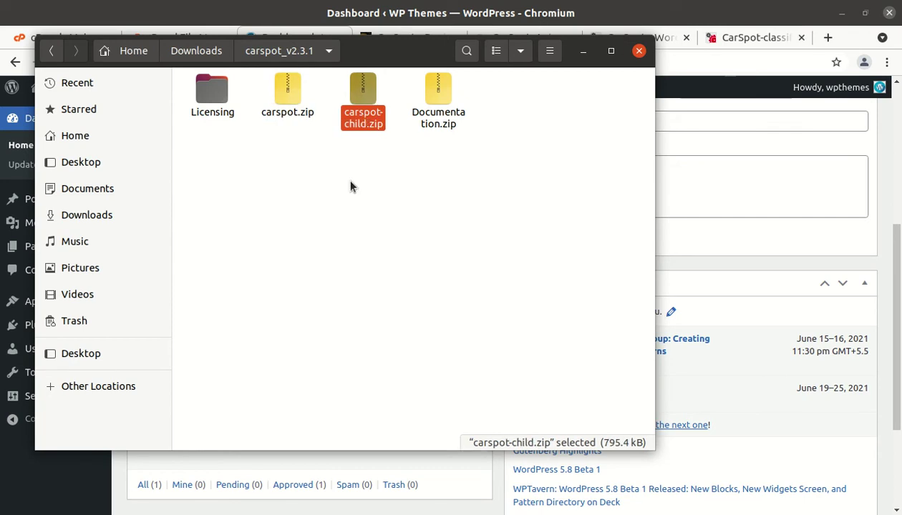
{"action": "left_click", "coordinate": [444, 108]}
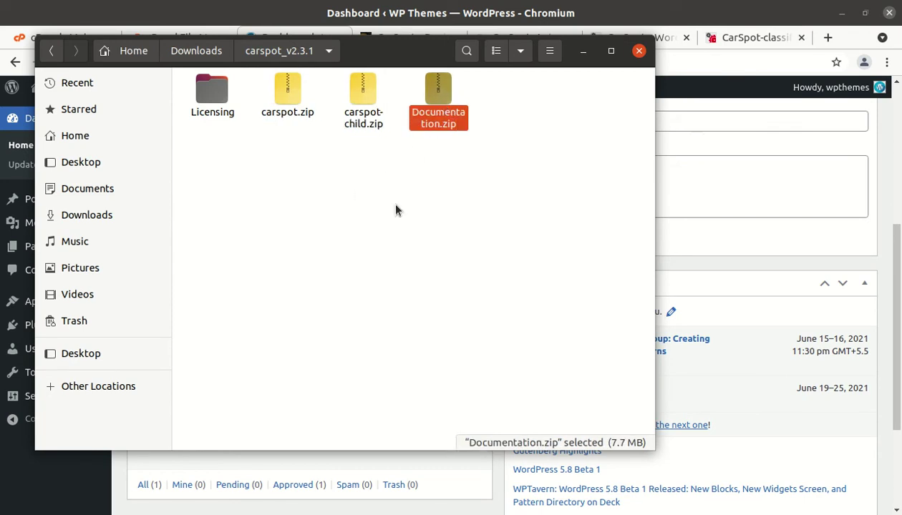
{"action": "left_click", "coordinate": [582, 51]}
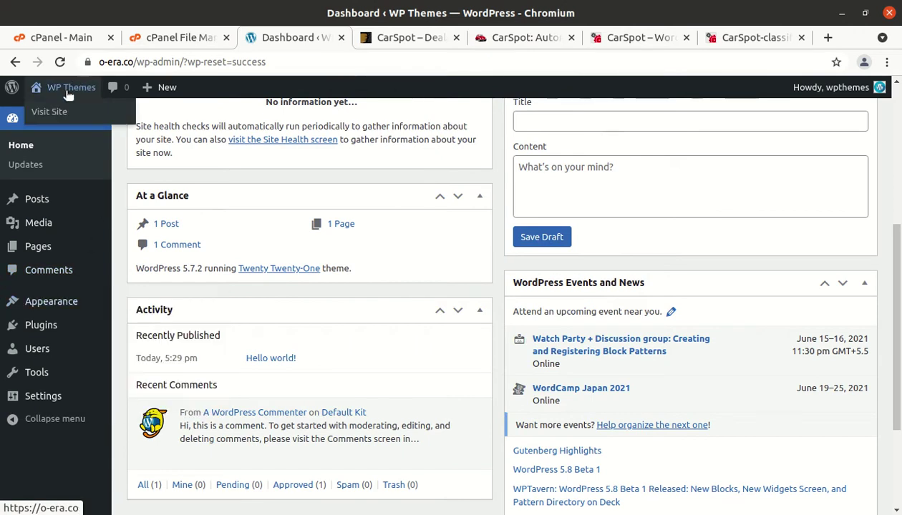
- Open the theme upload form on the WordPress Add Themes page
{"action": "mouse_move", "coordinate": [43, 303]}
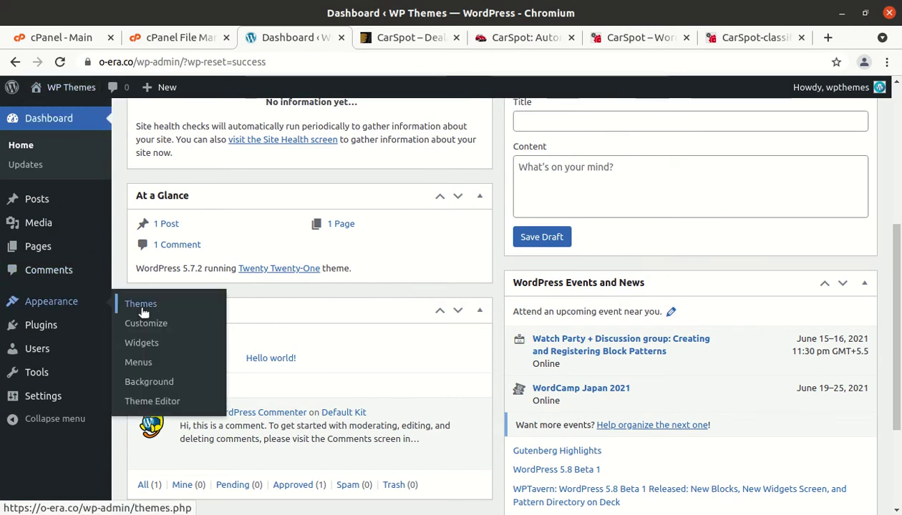
{"action": "left_click", "coordinate": [141, 308]}
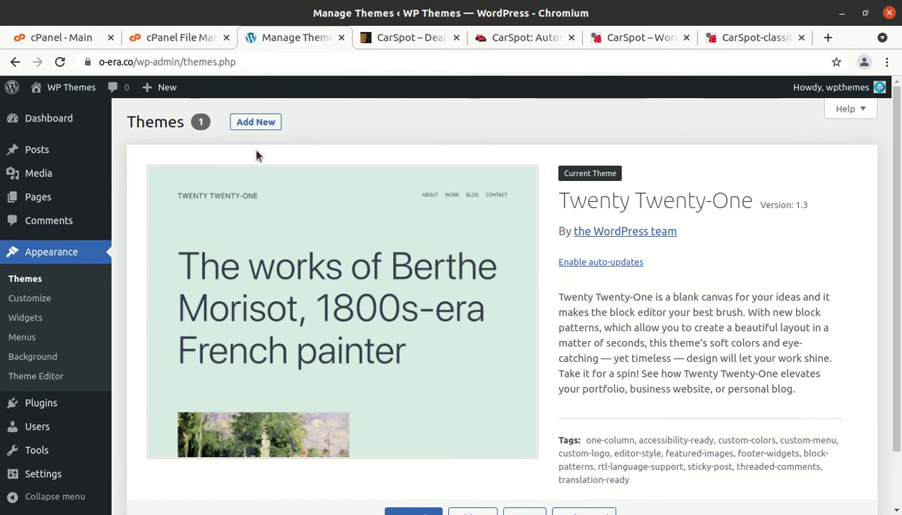
{"action": "left_click", "coordinate": [253, 123]}
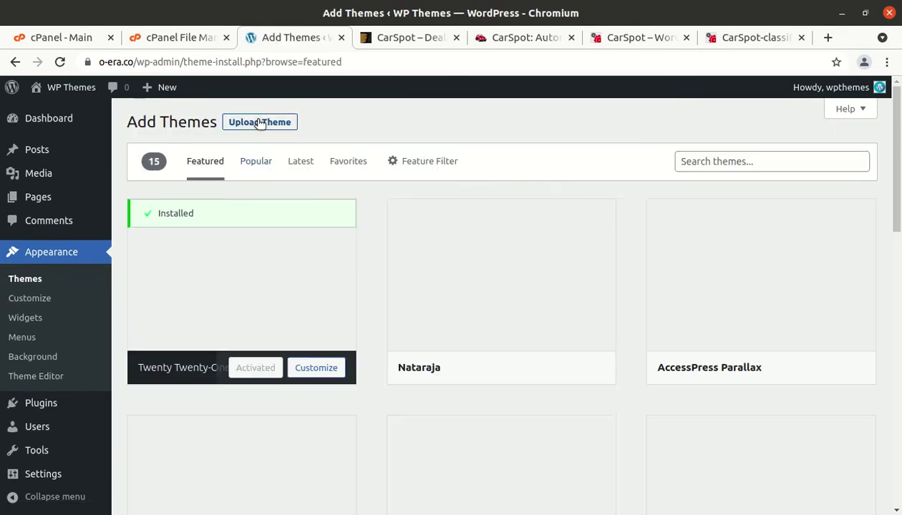
{"action": "left_click", "coordinate": [261, 122]}
{"action": "left_click", "coordinate": [395, 247]}
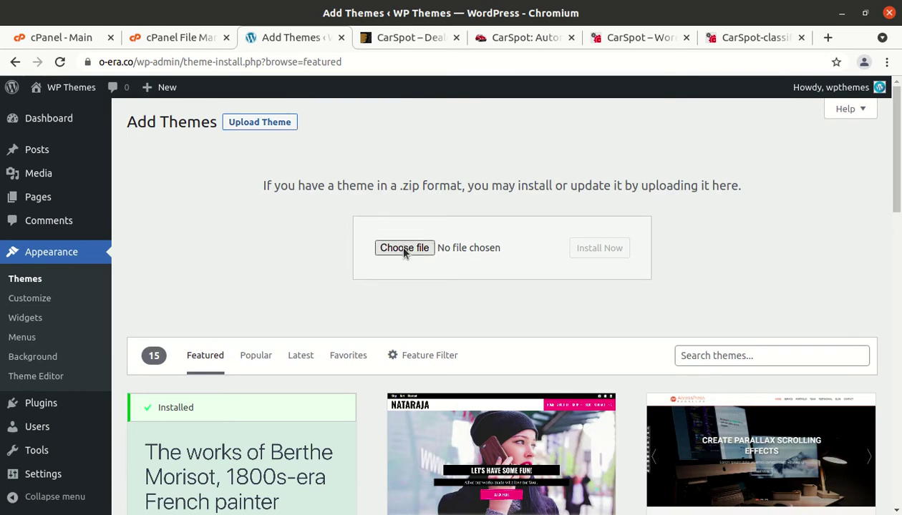
{"action": "double_click", "coordinate": [199, 92]}
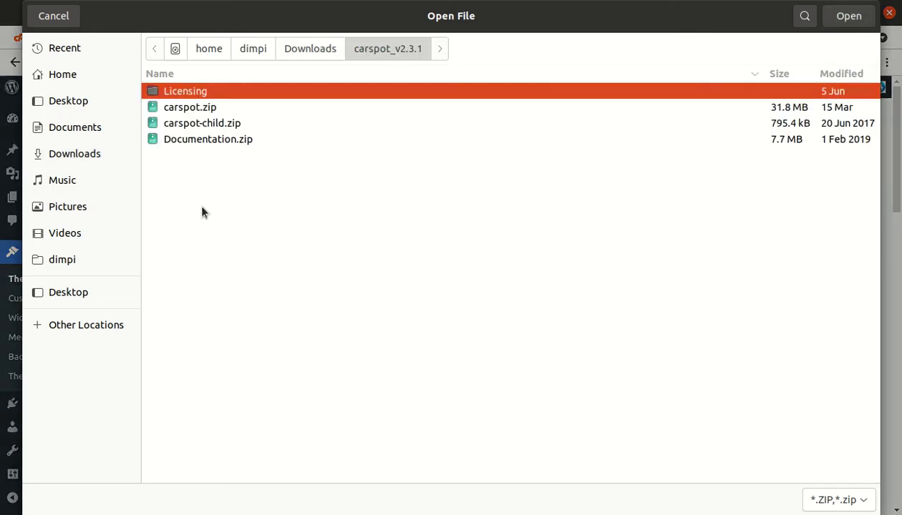
{"action": "left_click", "coordinate": [186, 108]}
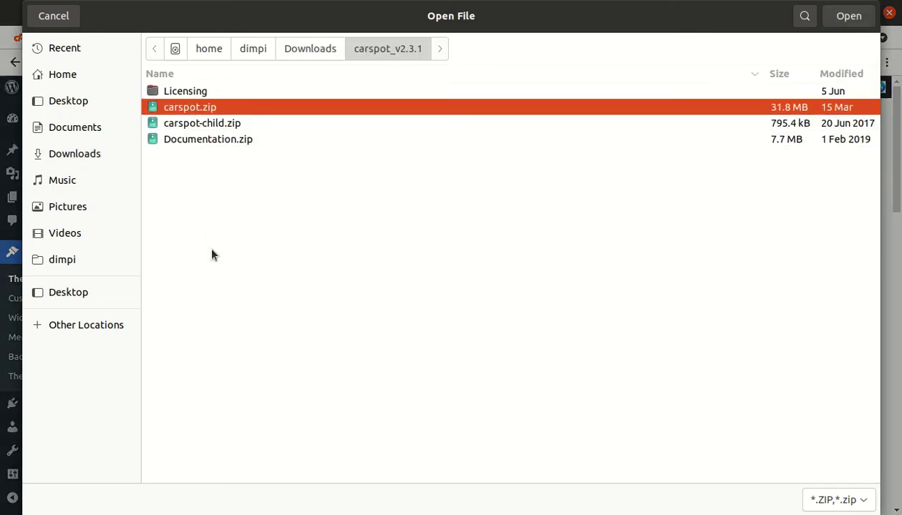
{"action": "left_click", "coordinate": [61, 16]}
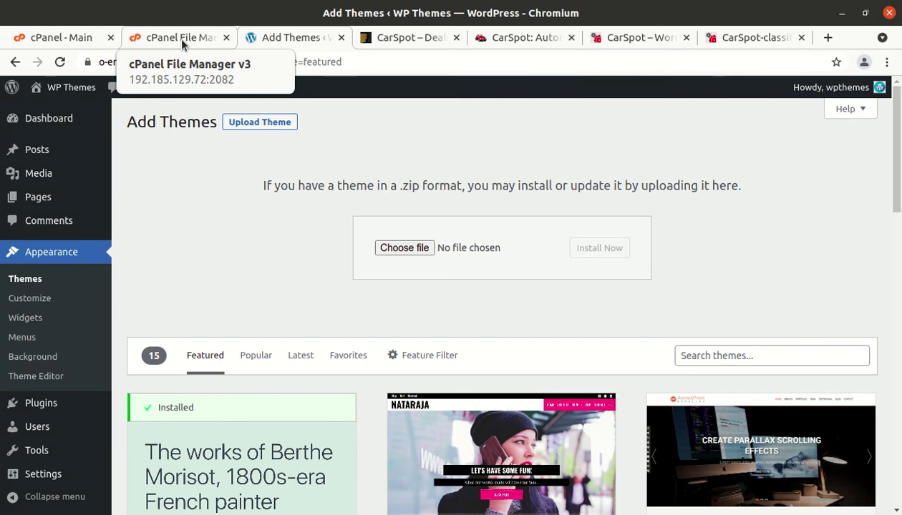
- Switch to cPanel File Manager, open the themes folder inside wp-content and check its path
{"action": "left_click", "coordinate": [182, 42]}
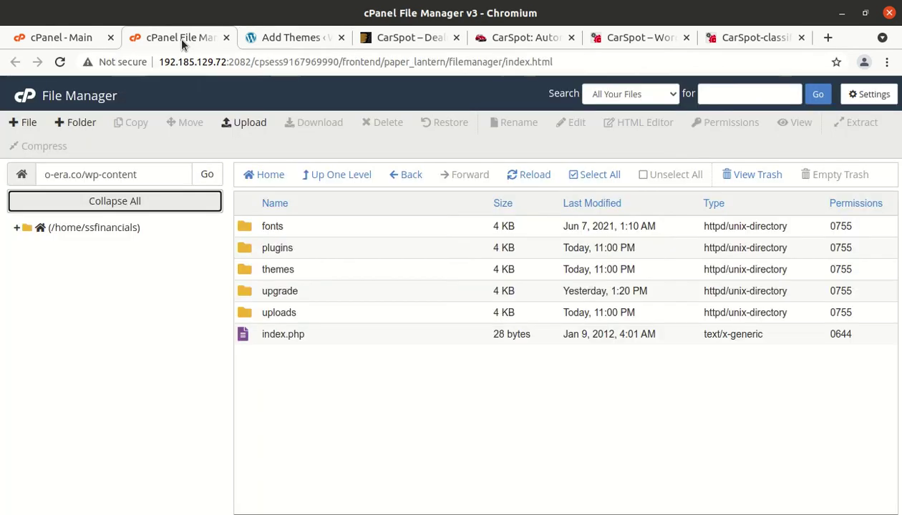
{"action": "double_click", "coordinate": [338, 275]}
{"action": "left_click_drag", "start_coordinate": [86, 174], "coordinate": [172, 175]}
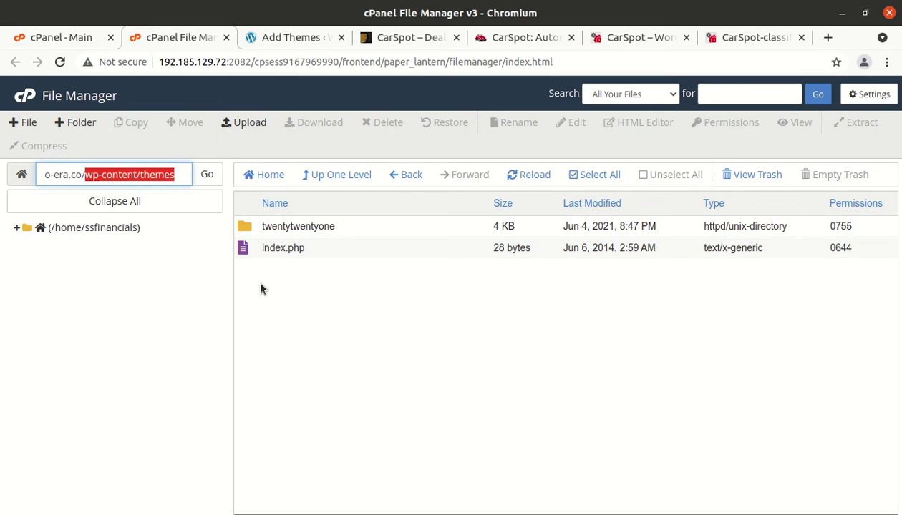
- Upload carspot.zip from the carspot_v2.3.1 folder in Downloads to the server's wp-content/themes folder
{"action": "left_click", "coordinate": [251, 122]}
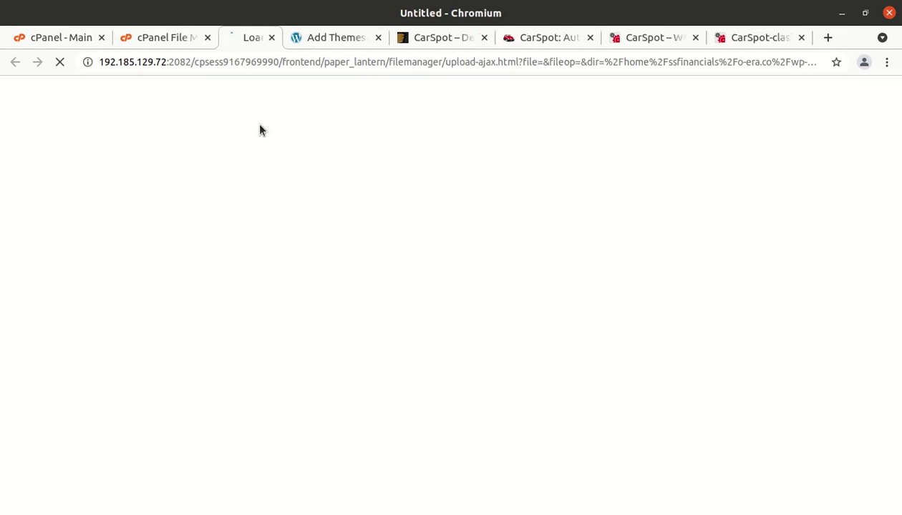
{"action": "left_click", "coordinate": [449, 320]}
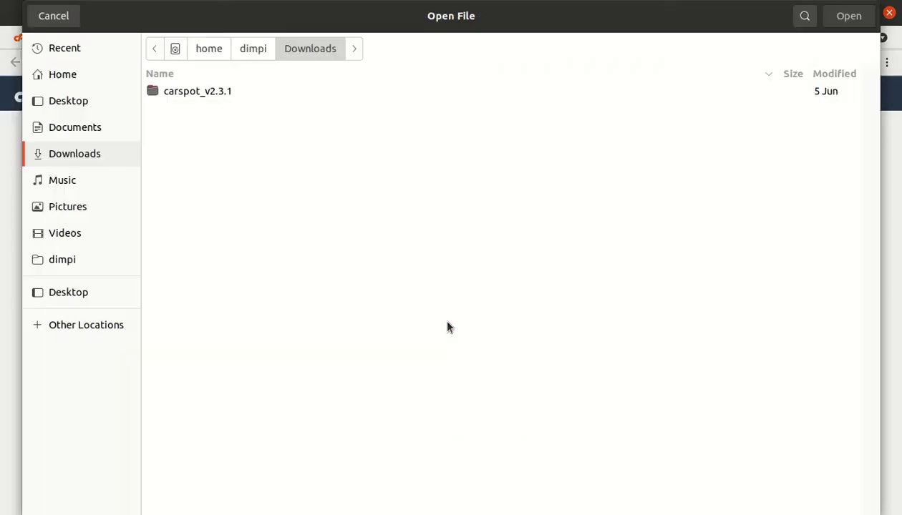
{"action": "double_click", "coordinate": [181, 90]}
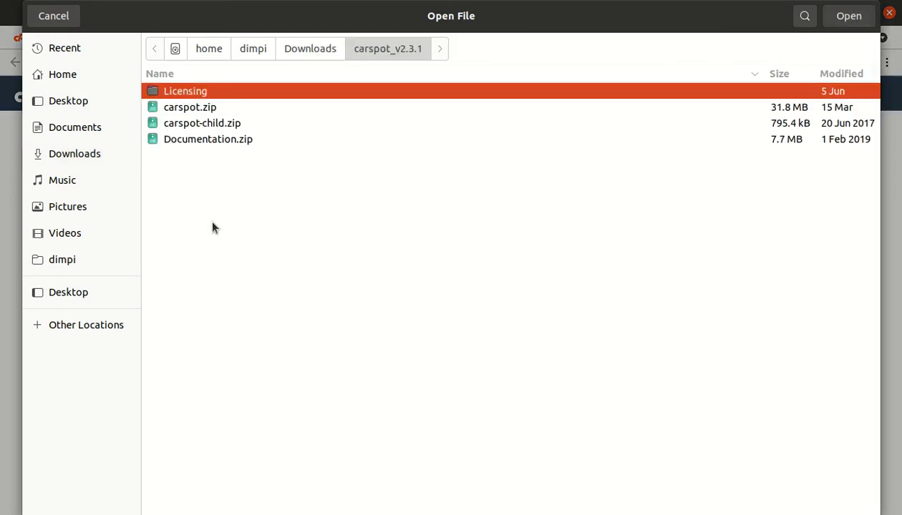
{"action": "left_click", "coordinate": [191, 109]}
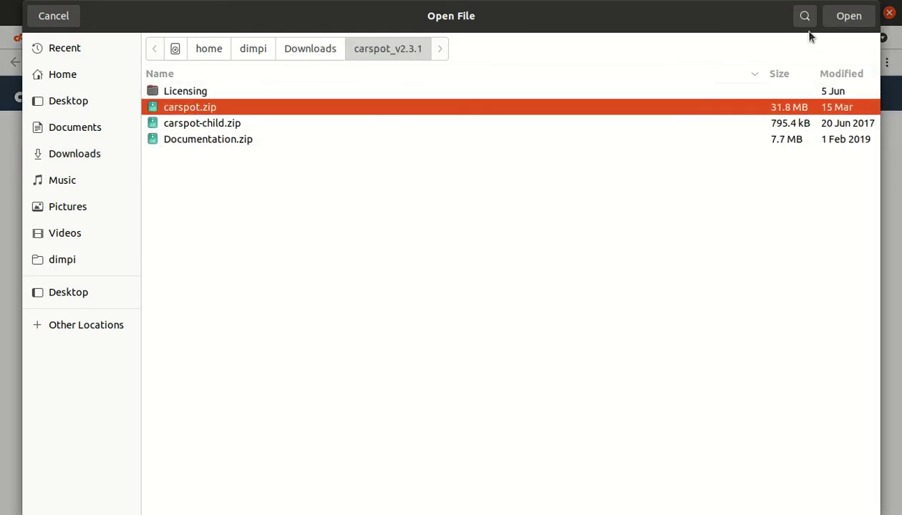
{"action": "left_click", "coordinate": [848, 16]}
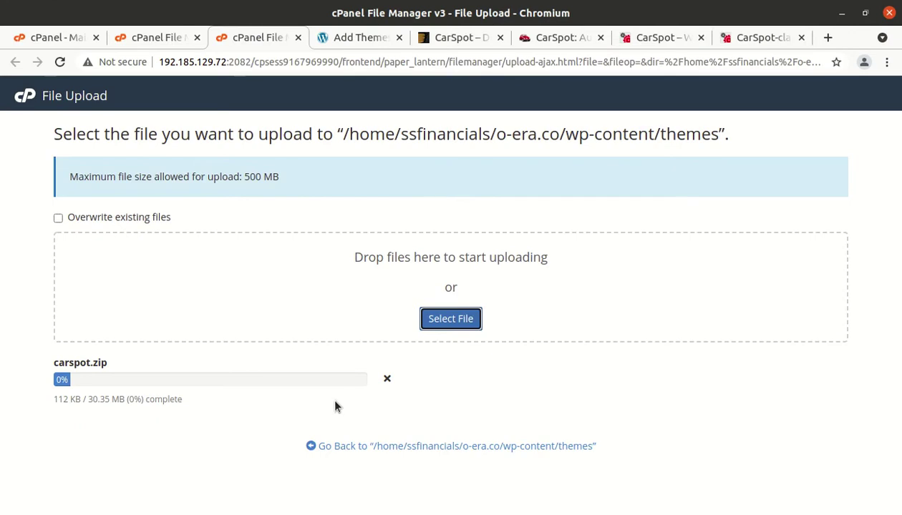
{"action": "left_click_drag", "start_coordinate": [89, 401], "coordinate": [108, 402]}
{"action": "left_click", "coordinate": [115, 431]}
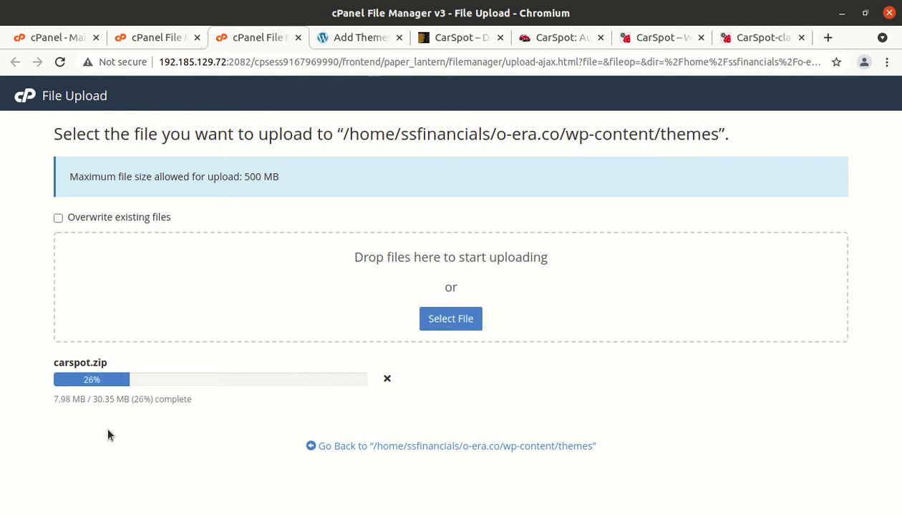
- Return to the CarSpot demo and open its Home 1 page layout
{"action": "left_click", "coordinate": [639, 41]}
{"action": "scroll", "coordinate": [445, 266], "scroll_direction": "down", "scroll_amount": 5}
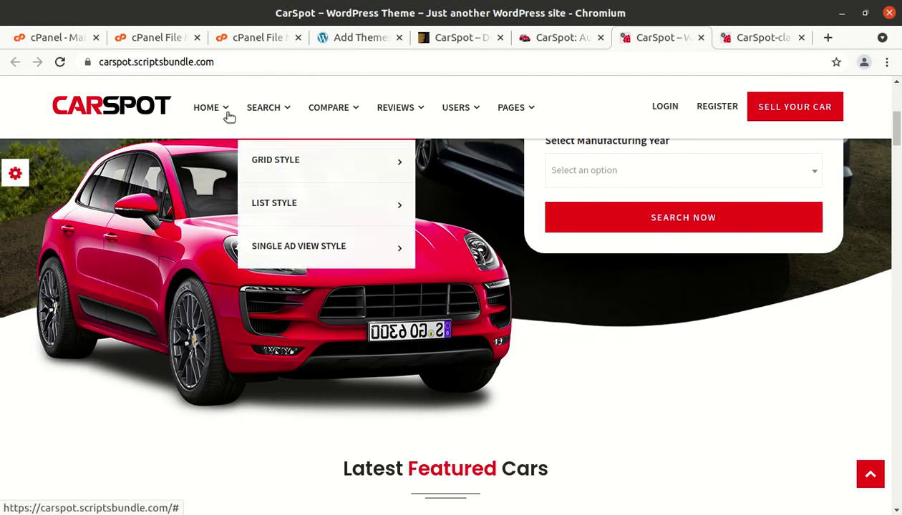
{"action": "mouse_move", "coordinate": [218, 113]}
{"action": "left_click", "coordinate": [224, 159]}
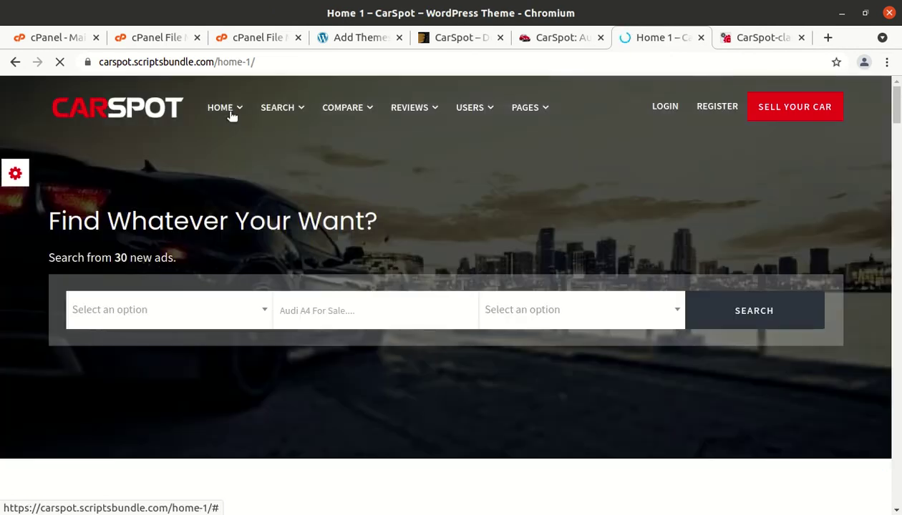
- View the Home 3 layout's hero banner and search sections, and return to the CarSpot demo's main home page
{"action": "mouse_move", "coordinate": [231, 115]}
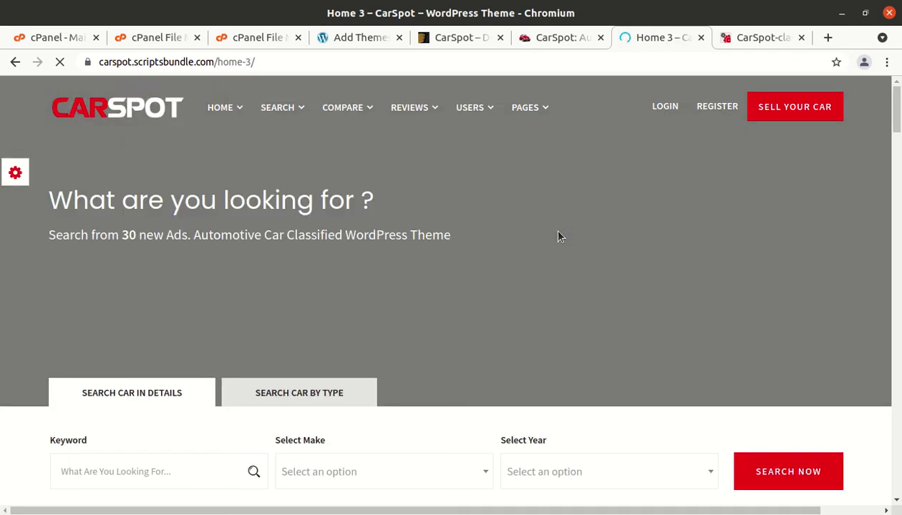
{"action": "scroll", "coordinate": [560, 237], "scroll_direction": "down", "scroll_amount": 3}
{"action": "scroll", "coordinate": [551, 239], "scroll_direction": "down", "scroll_amount": 3}
{"action": "scroll", "coordinate": [360, 269], "scroll_direction": "up", "scroll_amount": 5}
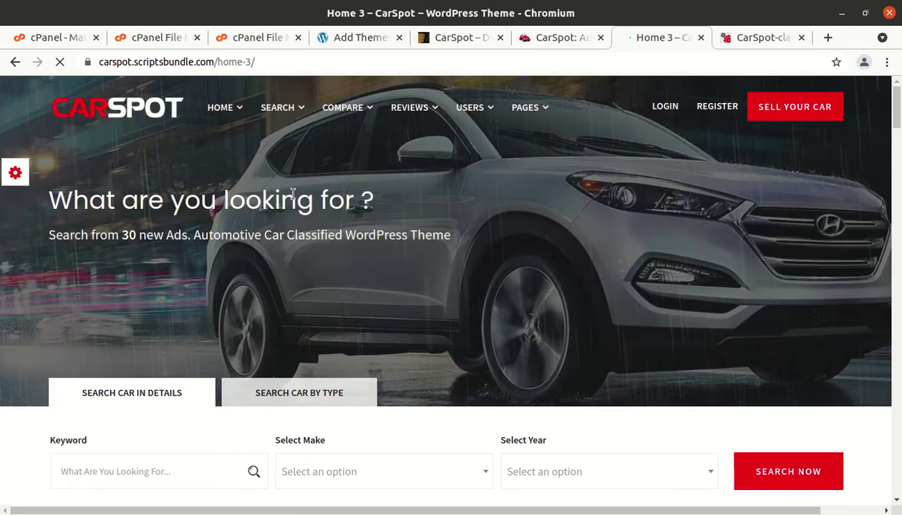
{"action": "left_click", "coordinate": [128, 115]}
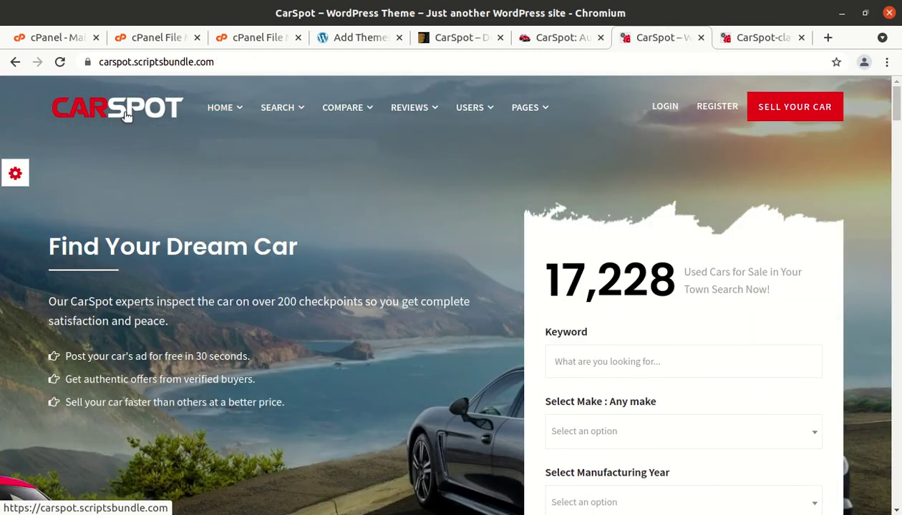
- Check the carspot.zip upload progress and close the File Upload page
{"action": "left_click", "coordinate": [251, 40]}
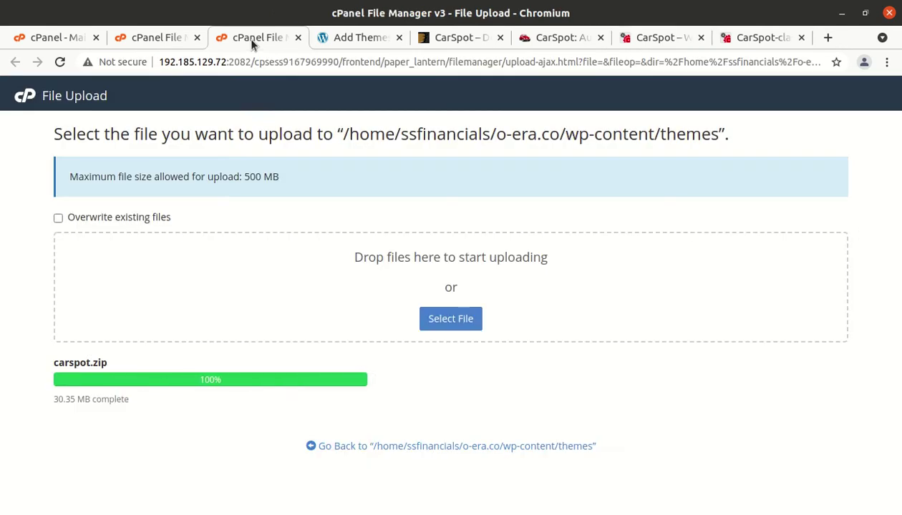
{"action": "left_click_drag", "start_coordinate": [222, 380], "coordinate": [200, 379]}
{"action": "key", "text": "ctrl+w"}
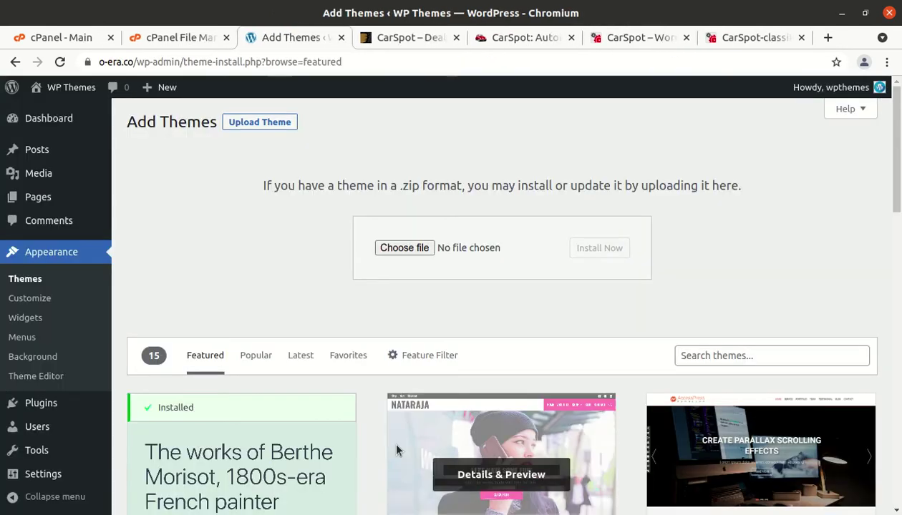
- Extract carspot.zip into the wp-content/themes folder in cPanel File Manager
{"action": "left_click", "coordinate": [186, 39]}
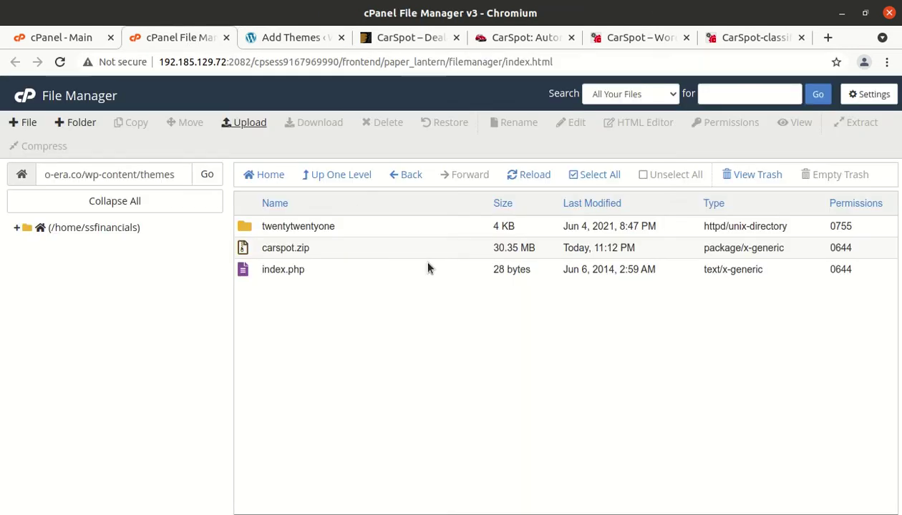
{"action": "left_click", "coordinate": [358, 248]}
{"action": "right_click", "coordinate": [358, 248]}
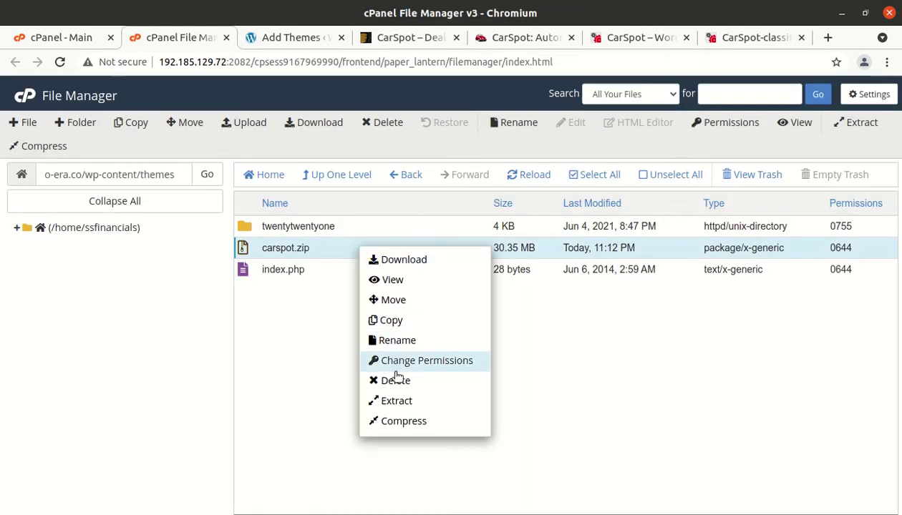
{"action": "left_click", "coordinate": [399, 401]}
{"action": "left_click", "coordinate": [540, 371]}
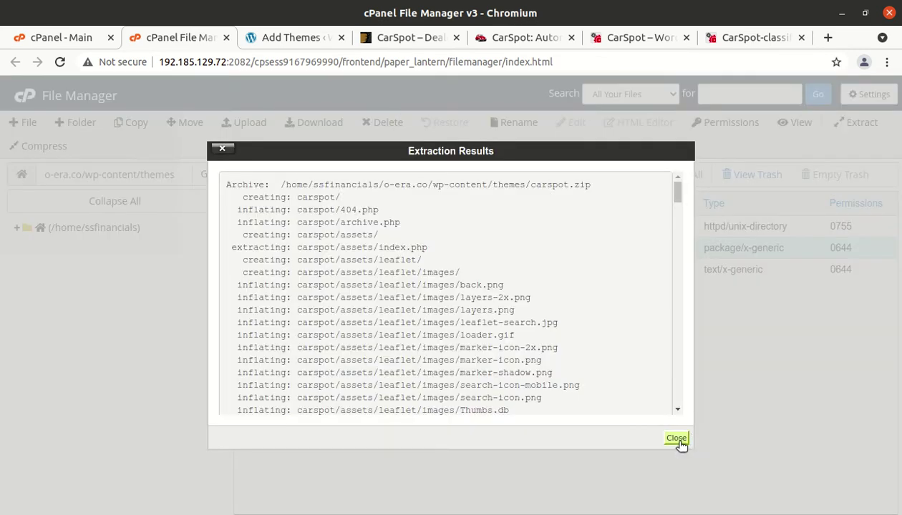
- Close the extraction results, reload the themes folder, and check the files inside the extracted carspot folder before returning to themes
{"action": "left_click", "coordinate": [678, 439]}
{"action": "left_click", "coordinate": [529, 174]}
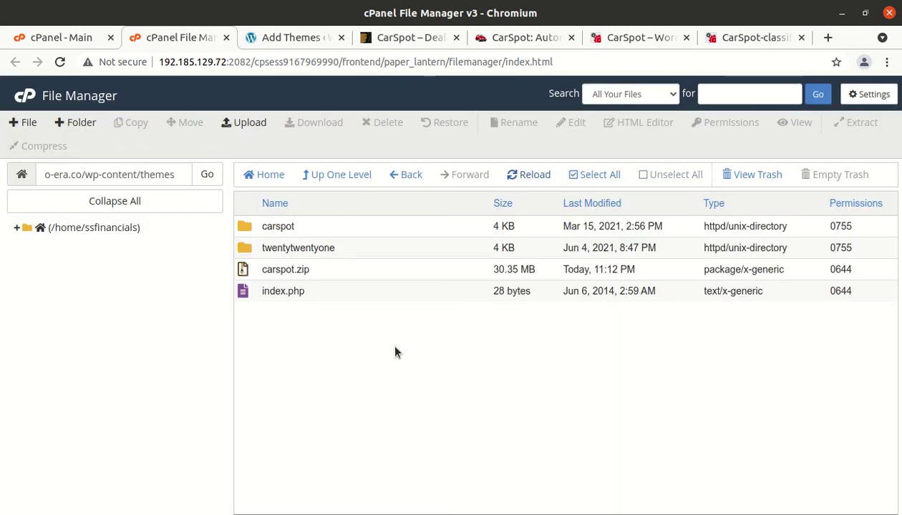
{"action": "double_click", "coordinate": [330, 230]}
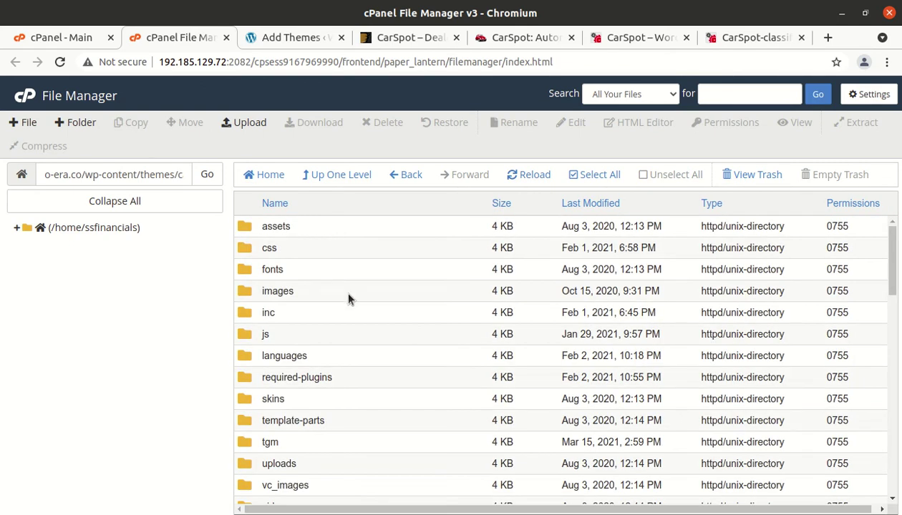
{"action": "scroll", "coordinate": [335, 254], "scroll_direction": "down", "scroll_amount": 7}
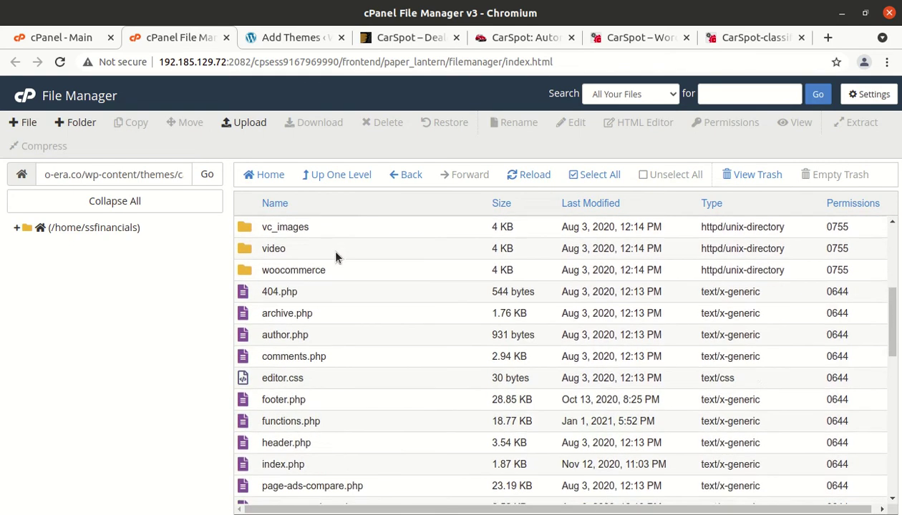
{"action": "scroll", "coordinate": [335, 259], "scroll_direction": "down", "scroll_amount": 3}
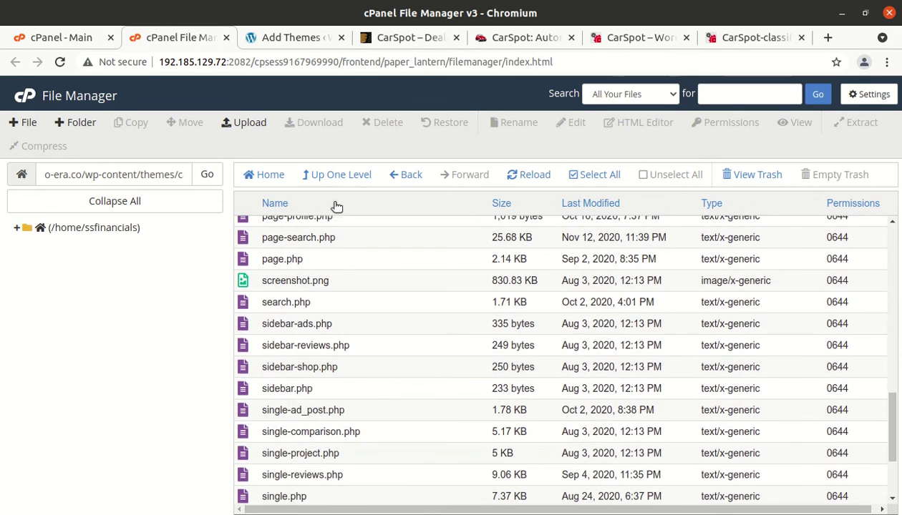
{"action": "left_click", "coordinate": [335, 185]}
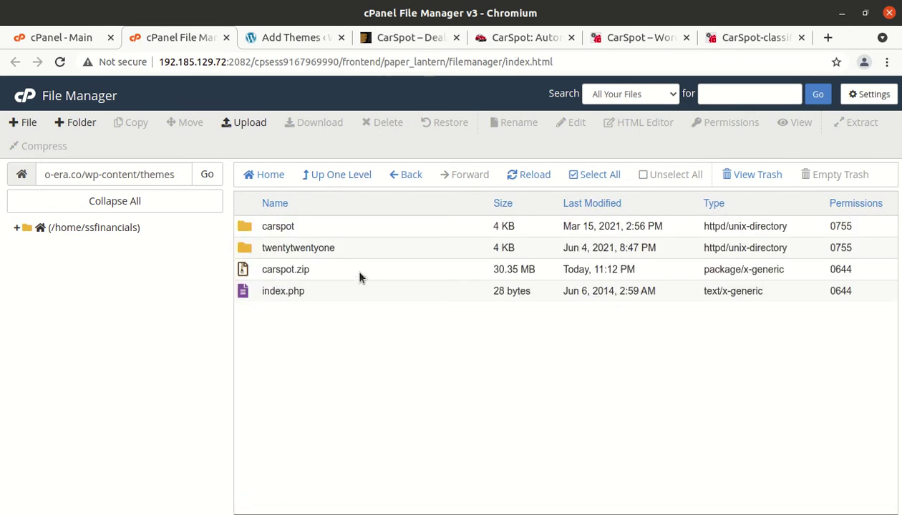
- Move carspot.zip from the wp-content/themes folder to the trash
{"action": "left_click", "coordinate": [352, 269]}
{"action": "left_click", "coordinate": [372, 124]}
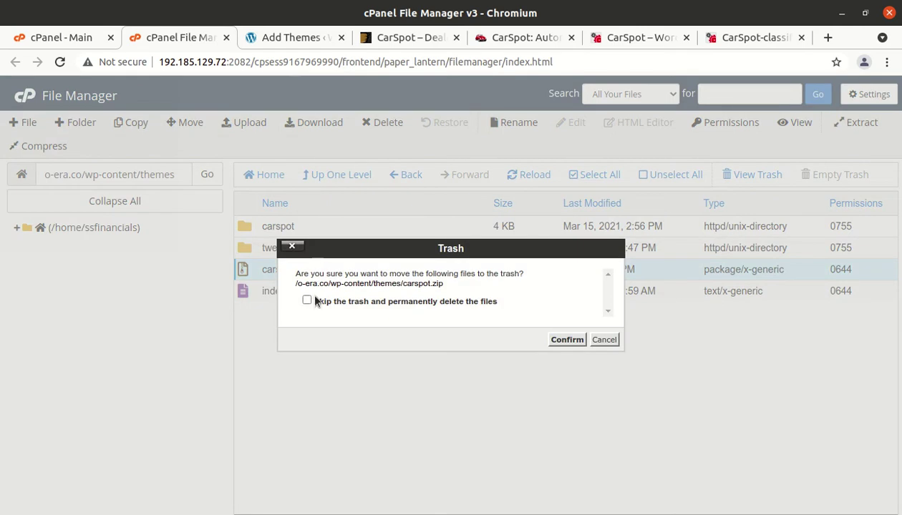
{"action": "left_click", "coordinate": [563, 338]}
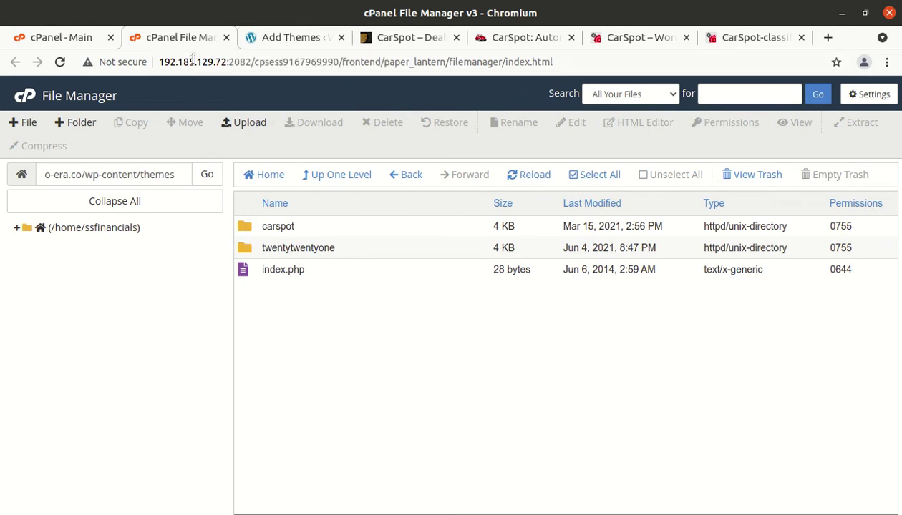
- Switch to the WordPress admin and open the list of installed themes
{"action": "left_click", "coordinate": [276, 41]}
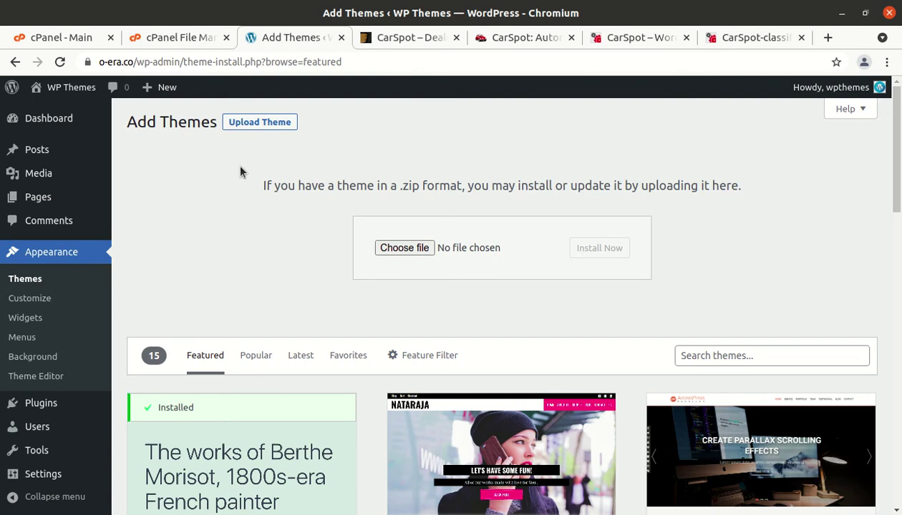
{"action": "left_click", "coordinate": [194, 36]}
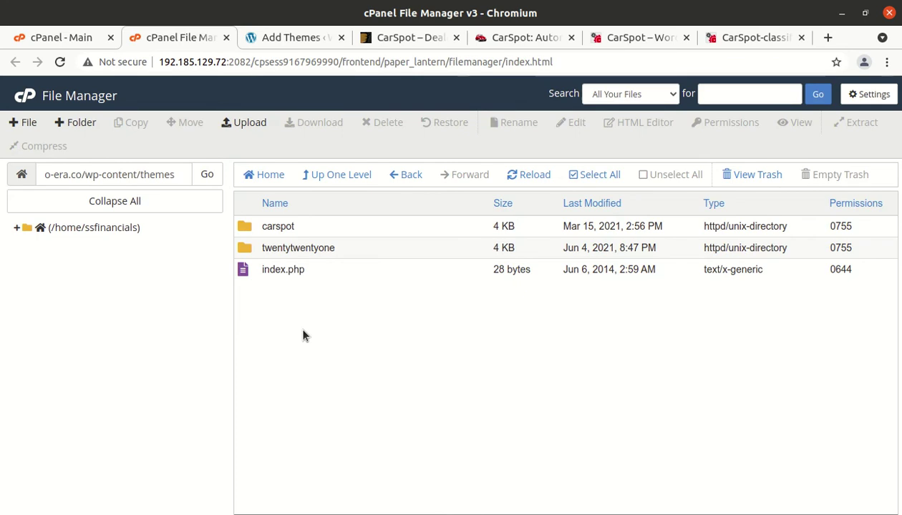
{"action": "left_click", "coordinate": [276, 41]}
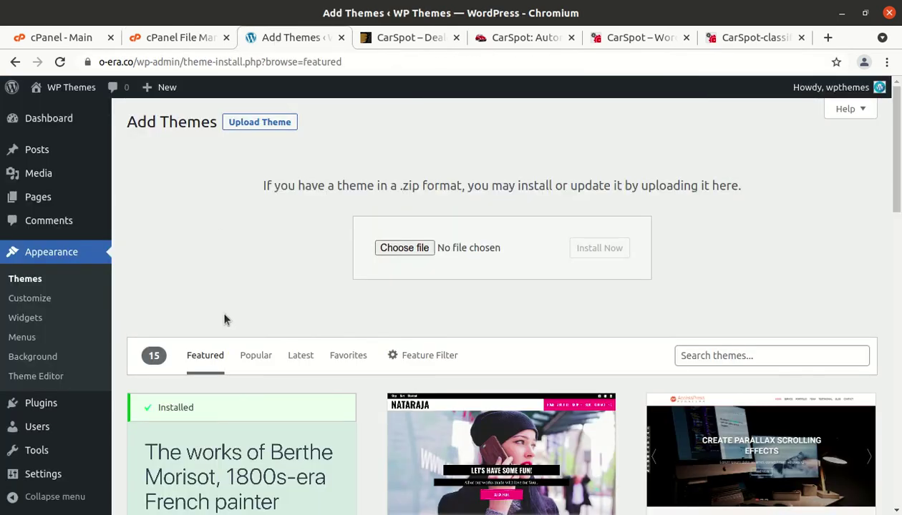
{"action": "left_click", "coordinate": [30, 284]}
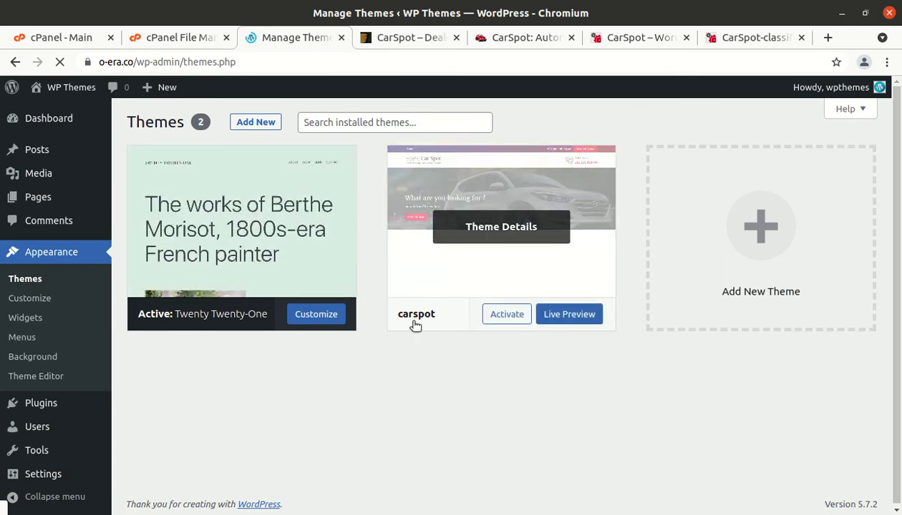
- Open the carspot theme's details, check its version, and activate the theme
{"action": "left_click", "coordinate": [475, 232]}
{"action": "left_click_drag", "start_coordinate": [555, 196], "coordinate": [687, 191]}
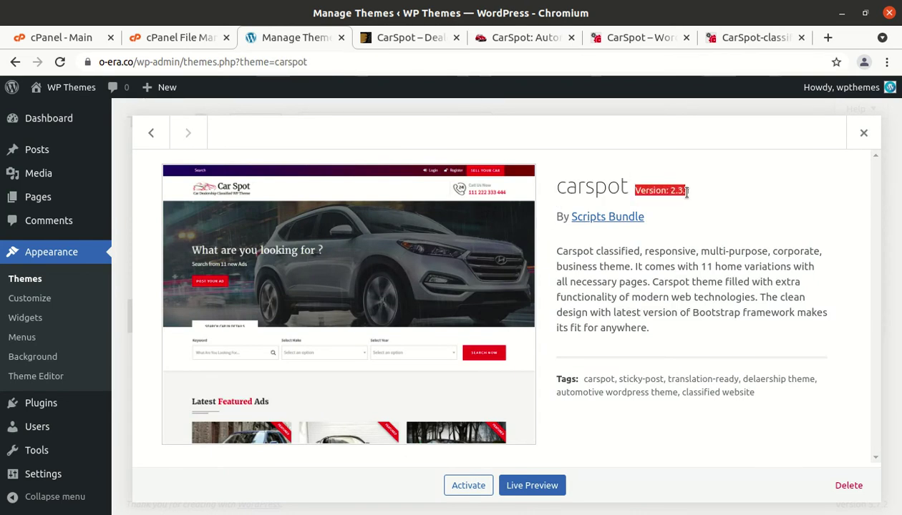
{"action": "left_click", "coordinate": [621, 366]}
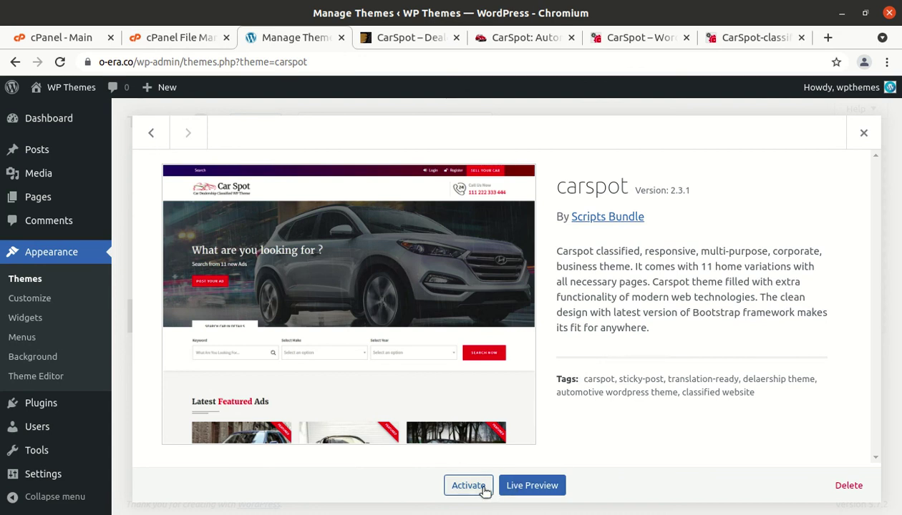
{"action": "left_click", "coordinate": [461, 488]}
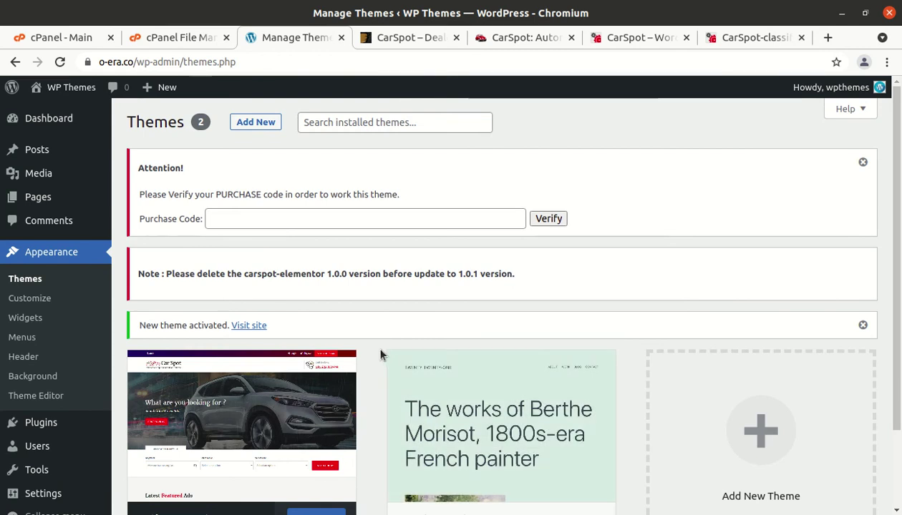
- Read the purchase code verification notice on the Themes page and review the installed Plugins page
{"action": "left_click_drag", "start_coordinate": [139, 194], "coordinate": [176, 204]}
{"action": "left_click", "coordinate": [405, 190]}
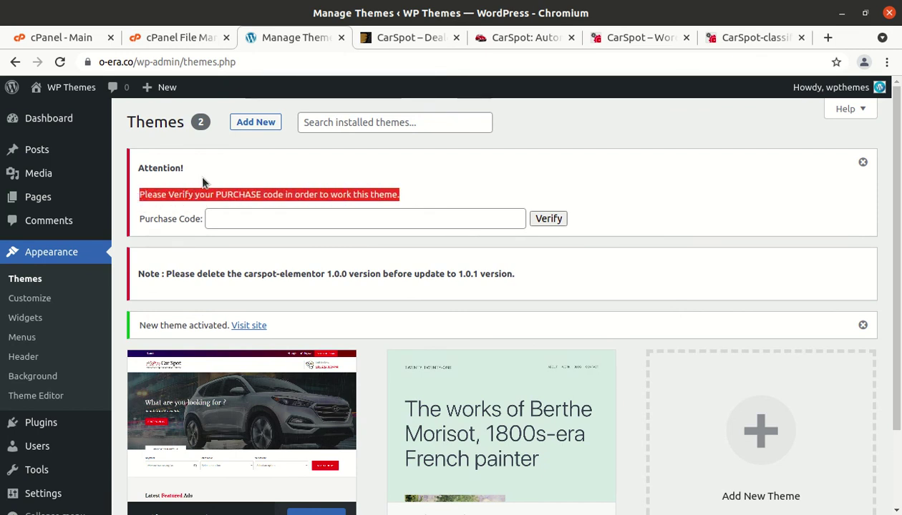
{"action": "left_click", "coordinate": [236, 205]}
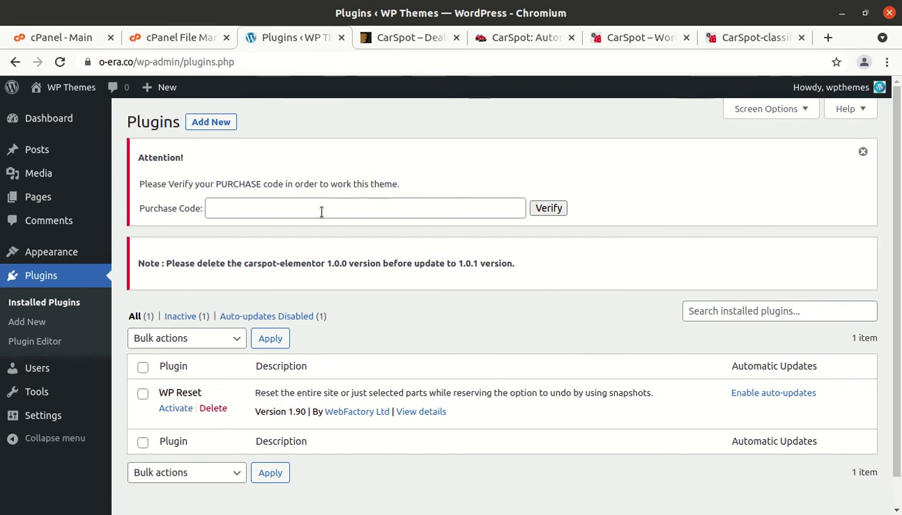
{"action": "left_click", "coordinate": [210, 209]}
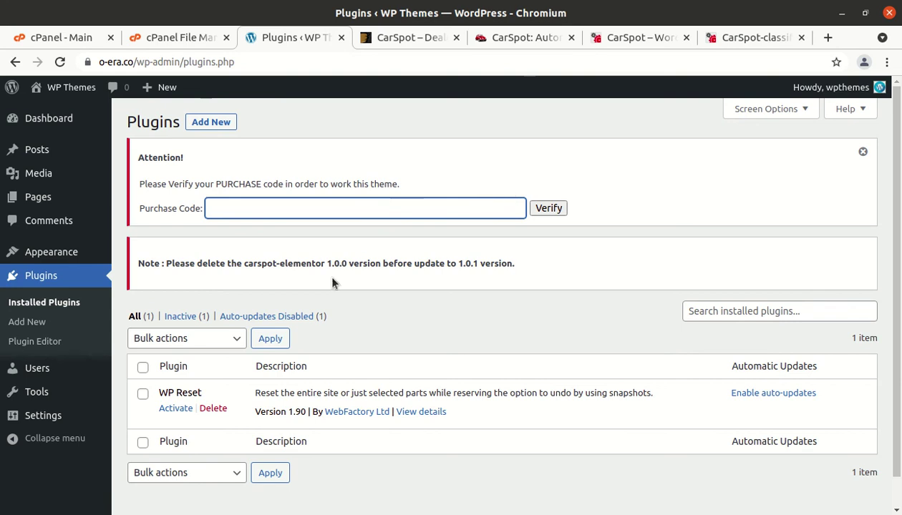
{"action": "left_click", "coordinate": [398, 166]}
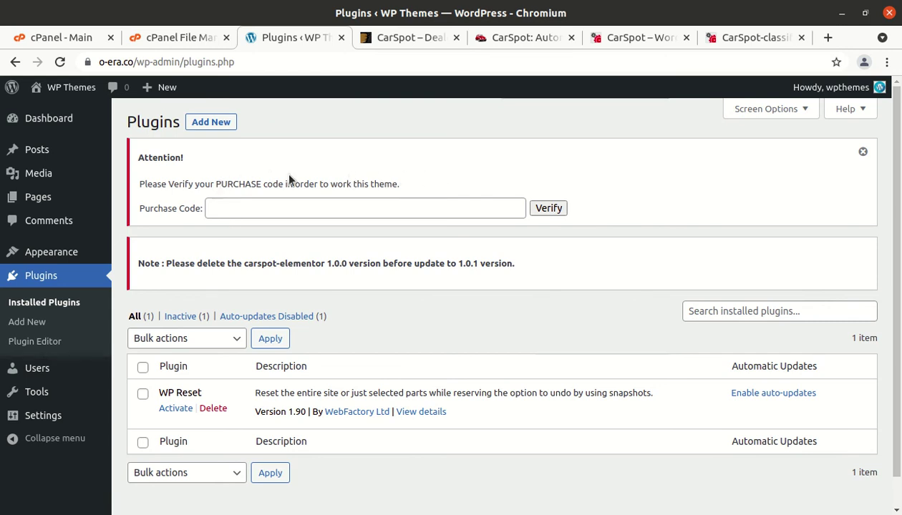
{"action": "scroll", "coordinate": [288, 177], "scroll_direction": "down", "scroll_amount": 1}
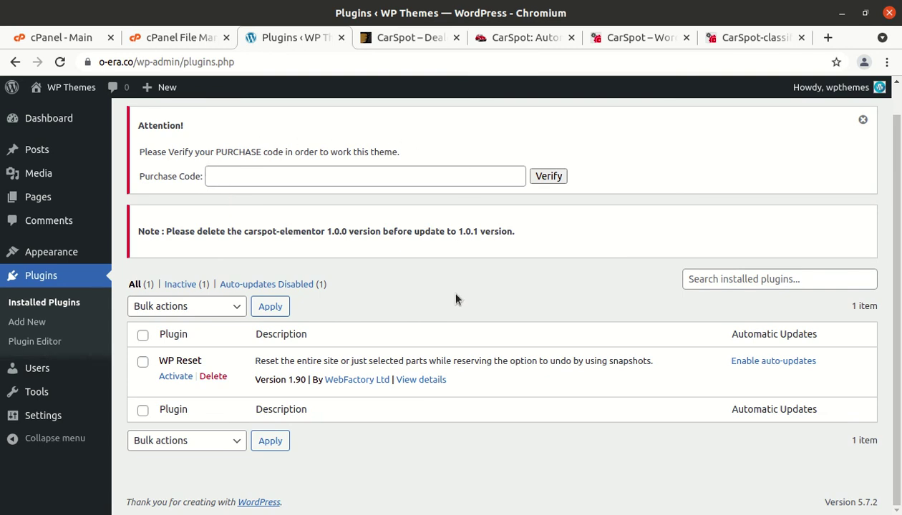
{"action": "scroll", "coordinate": [456, 298], "scroll_direction": "up", "scroll_amount": 1}
{"action": "scroll", "coordinate": [456, 298], "scroll_direction": "up", "scroll_amount": 1}
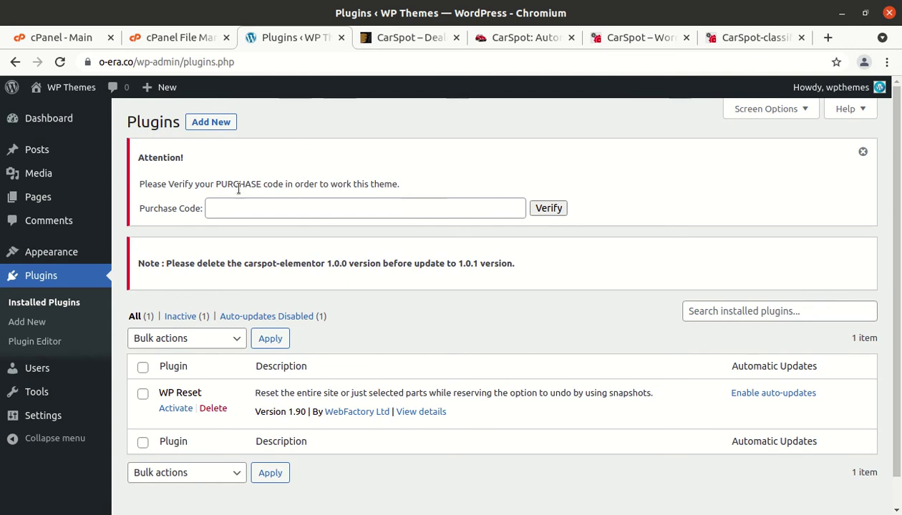
- Visit the WP Themes site's front page and compare it with the CarSpot demo's home page
{"action": "mouse_move", "coordinate": [48, 120]}
{"action": "left_click", "coordinate": [68, 92]}
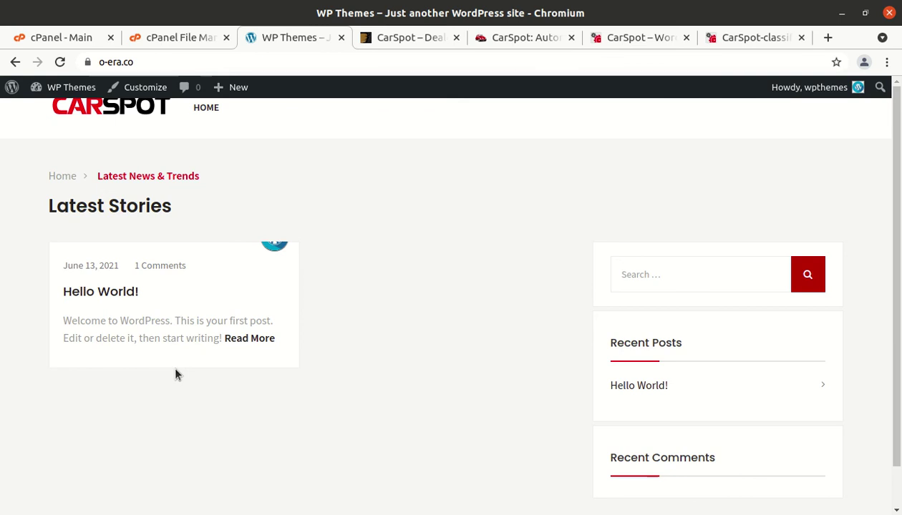
{"action": "left_click", "coordinate": [520, 37]}
{"action": "left_click", "coordinate": [627, 39]}
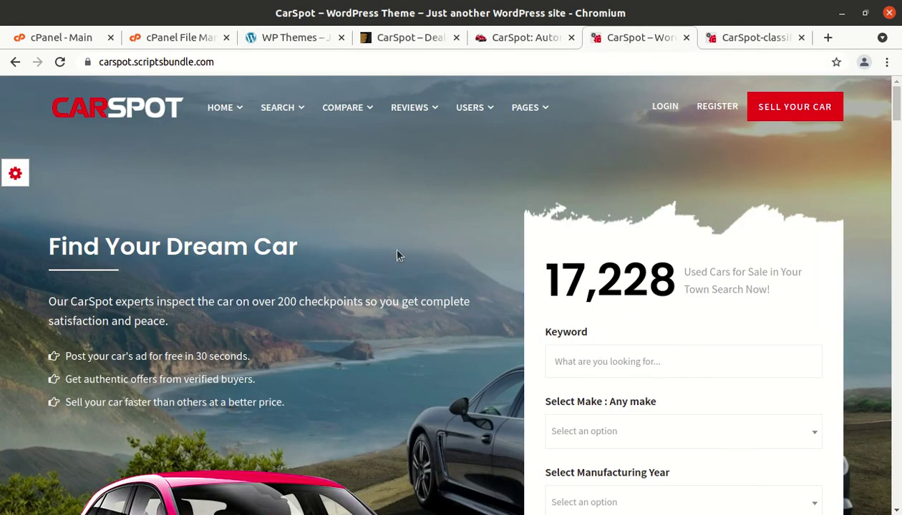
{"action": "scroll", "coordinate": [572, 189], "scroll_direction": "down", "scroll_amount": 10}
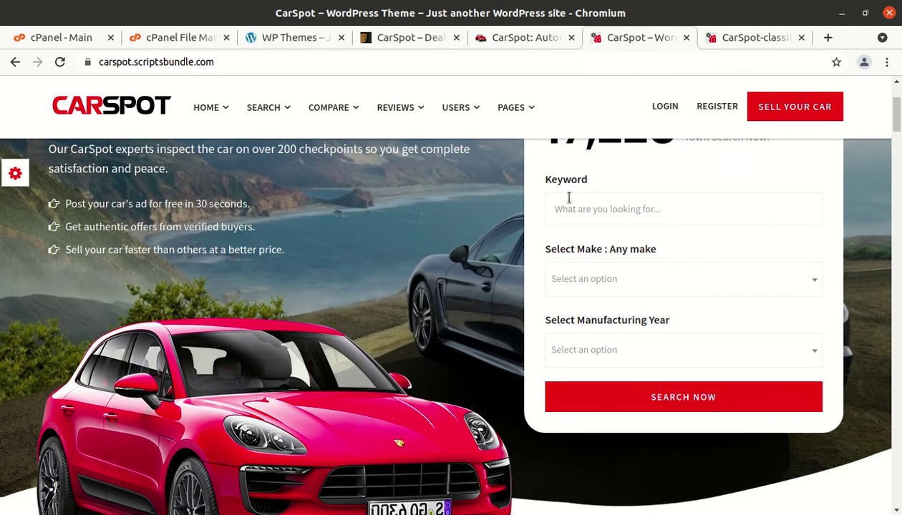
{"action": "scroll", "coordinate": [571, 204], "scroll_direction": "down", "scroll_amount": 2}
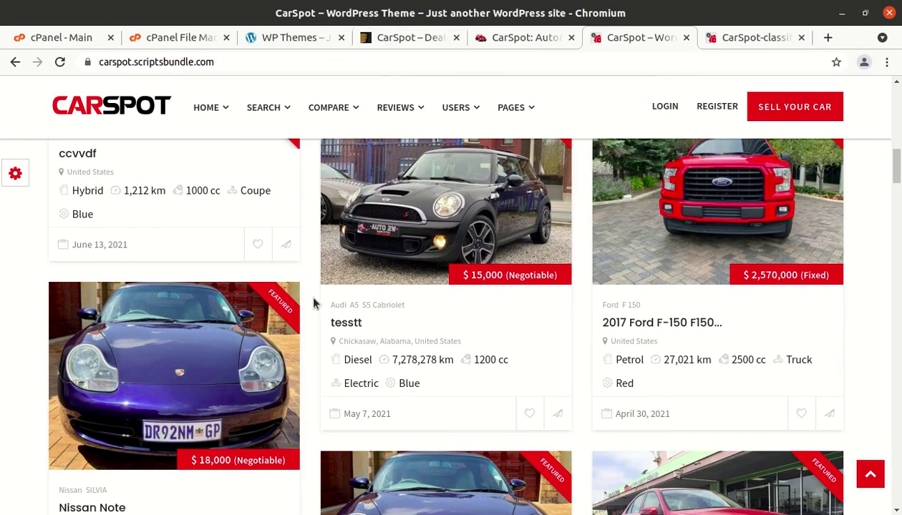
{"action": "scroll", "coordinate": [303, 326], "scroll_direction": "up", "scroll_amount": 8}
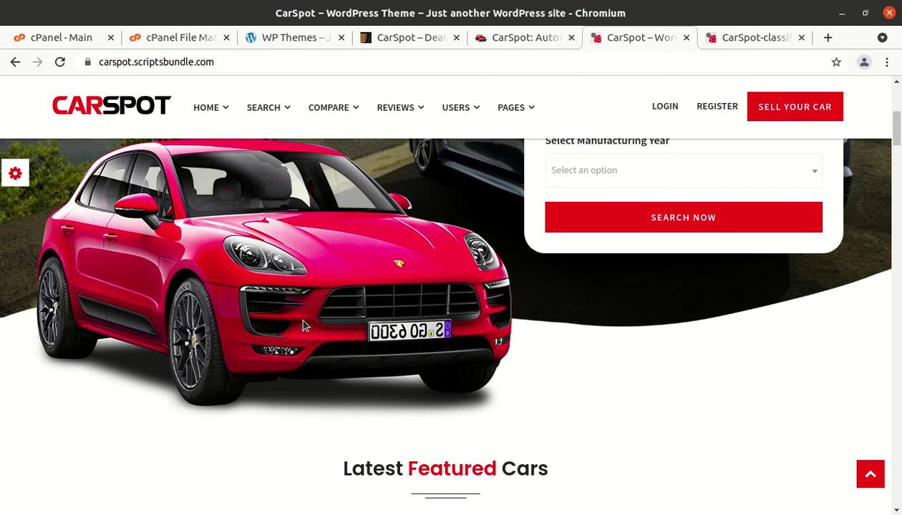
{"action": "scroll", "coordinate": [303, 325], "scroll_direction": "up", "scroll_amount": 3}
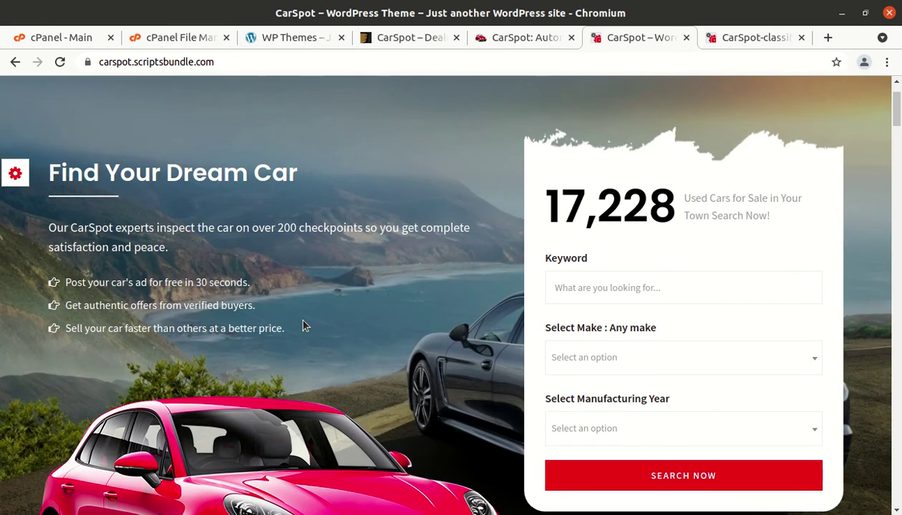